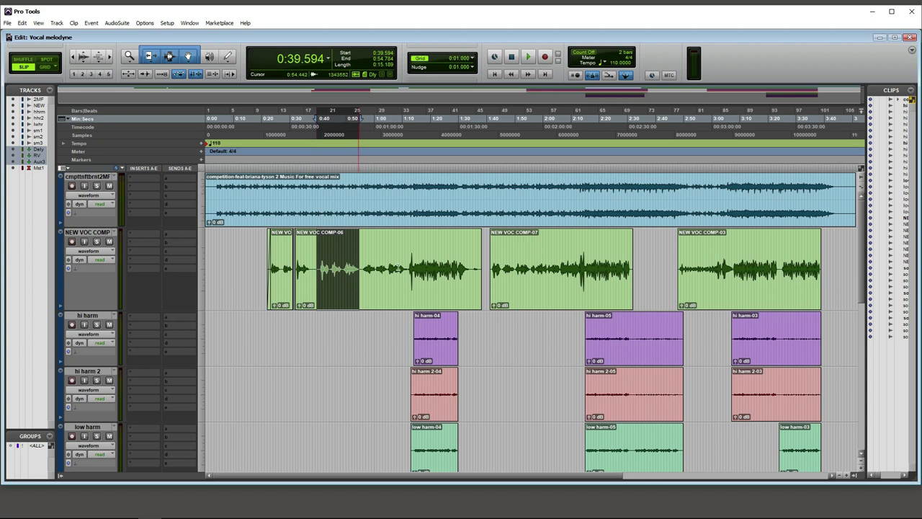
# Insert the mono Melodyne plug-in on the NEW VOC COMP track and move its window below the vocal clips.
pyautogui.click(139, 233)
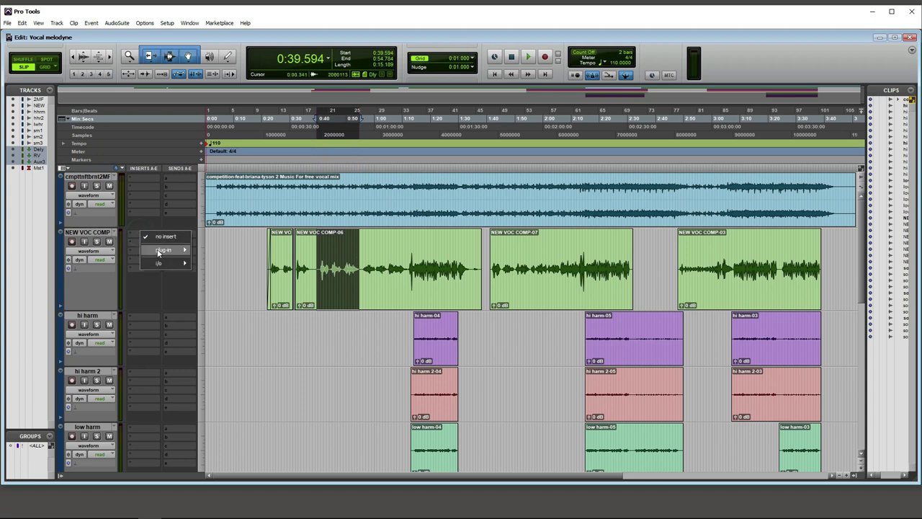
pyautogui.click(155, 250)
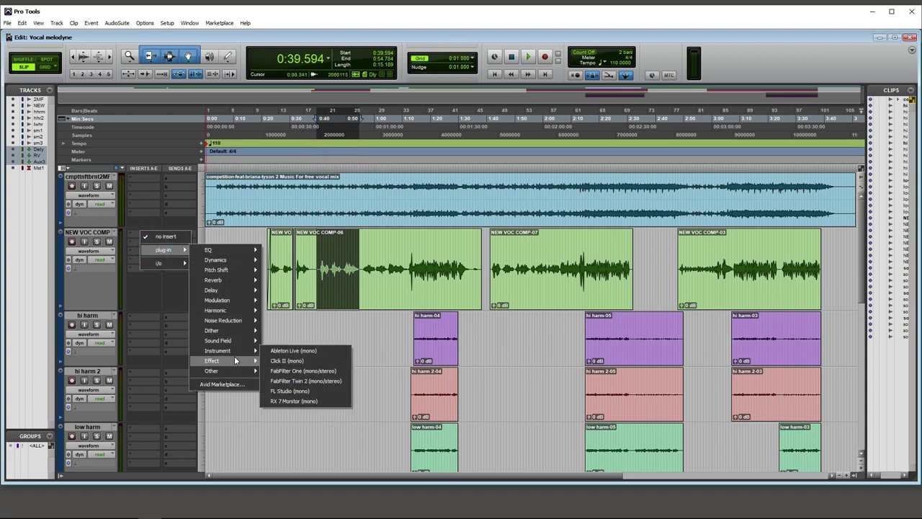
pyautogui.moveTo(235, 369)
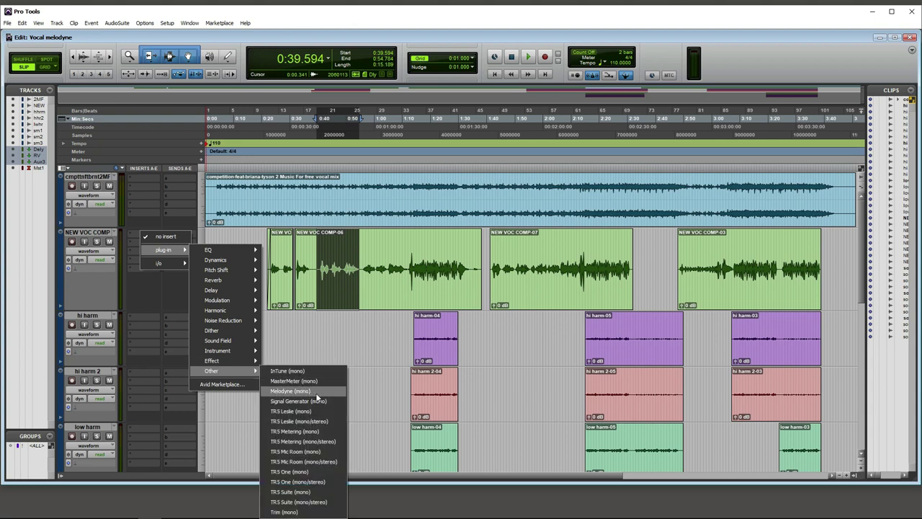
pyautogui.click(314, 391)
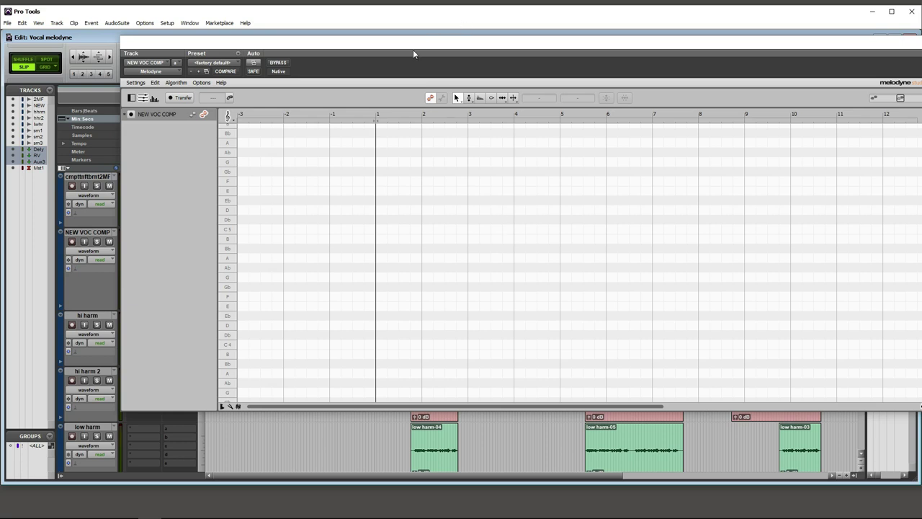
pyautogui.moveTo(413, 49); pyautogui.dragTo(351, 318)
# Select all the clips on the NEW VOC COMP track and arm Melodyne for transfer.
pyautogui.click(264, 261)
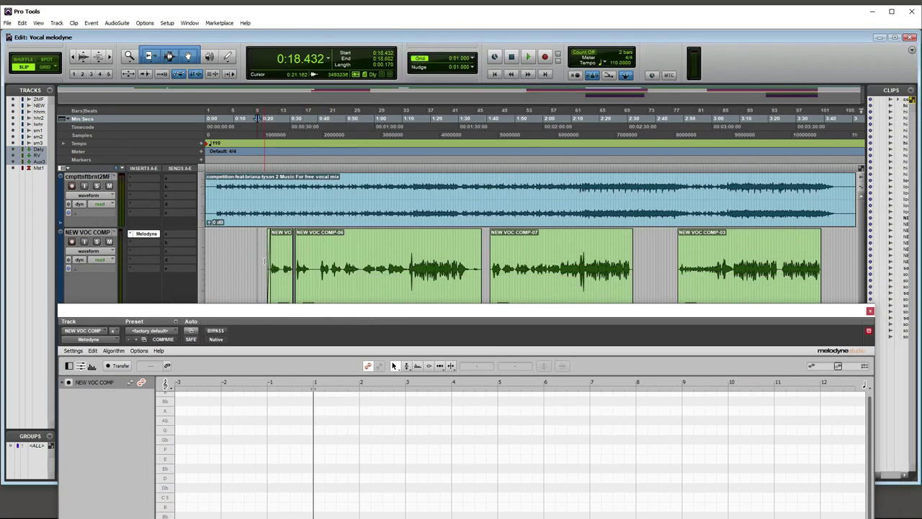
pyautogui.press('r')
pyautogui.press('r')
pyautogui.moveTo(214, 257); pyautogui.dragTo(373, 261)
pyautogui.click(397, 264)
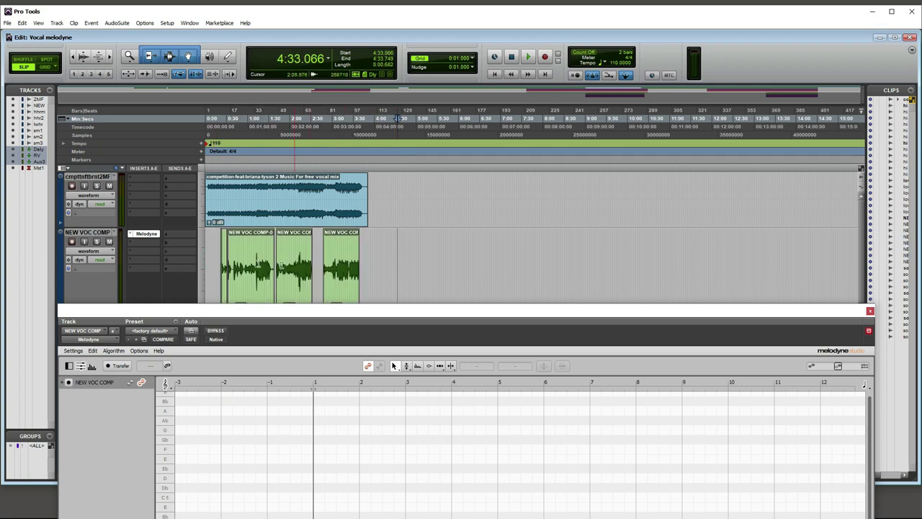
pyautogui.moveTo(216, 254); pyautogui.dragTo(369, 261)
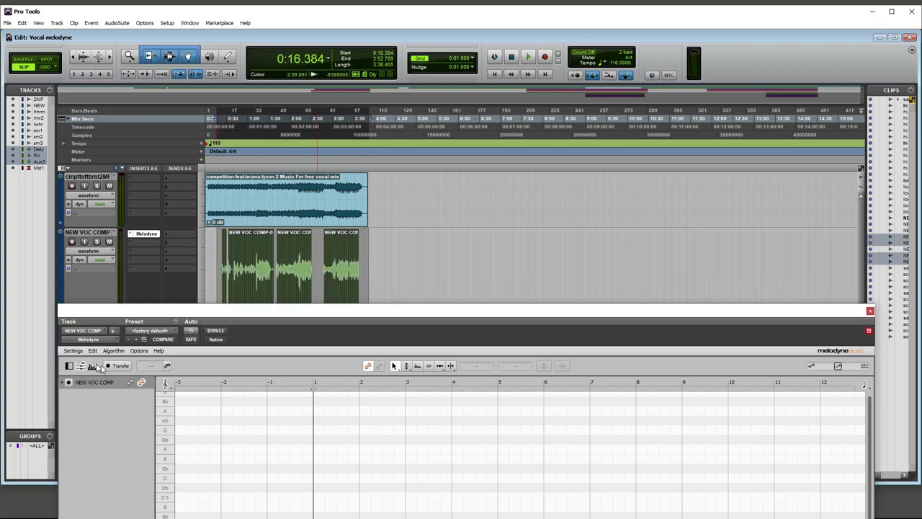
pyautogui.press('t')
pyautogui.press('t')
pyautogui.press('t')
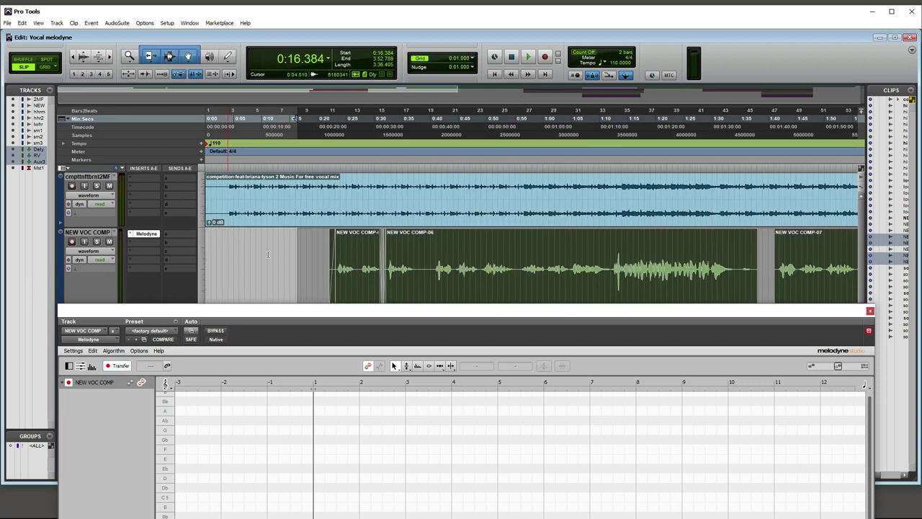
# Select the phrase from about 0:39.5 to 0:55.7 in clip NEW VOC COMP-06 and bring the Melodyne window back up.
pyautogui.click(533, 264)
pyautogui.moveTo(432, 266); pyautogui.dragTo(455, 266)
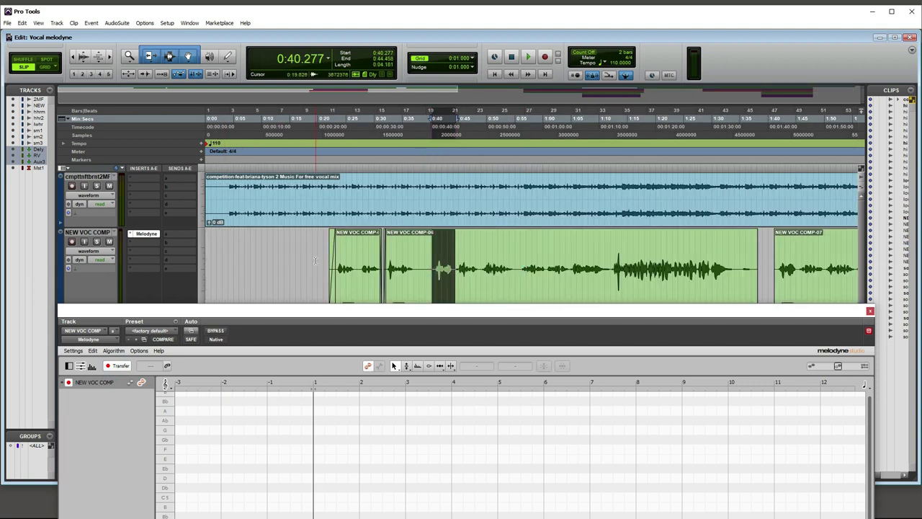
pyautogui.moveTo(429, 267); pyautogui.dragTo(521, 272)
pyautogui.moveTo(489, 310); pyautogui.dragTo(507, 78)
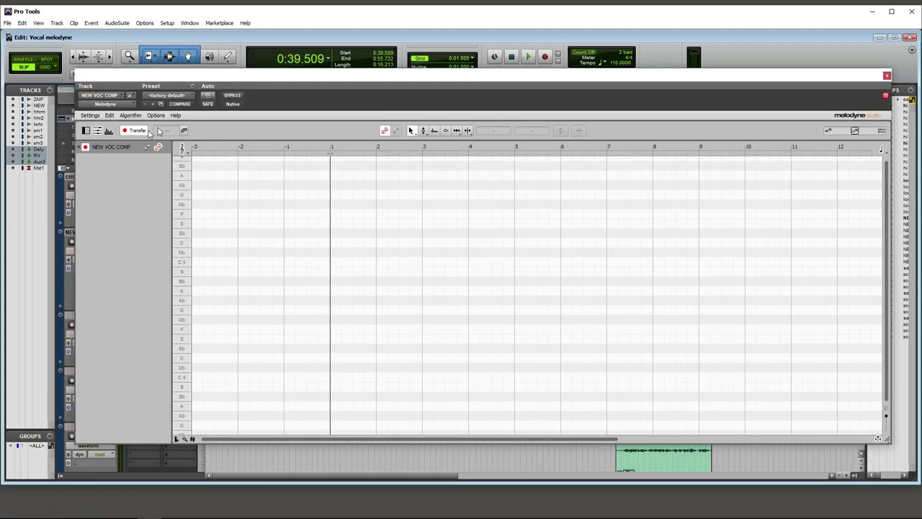
# Play the selected phrase through to its end to transfer it into Melodyne, keeping the vocal track in view.
pyautogui.press('space')
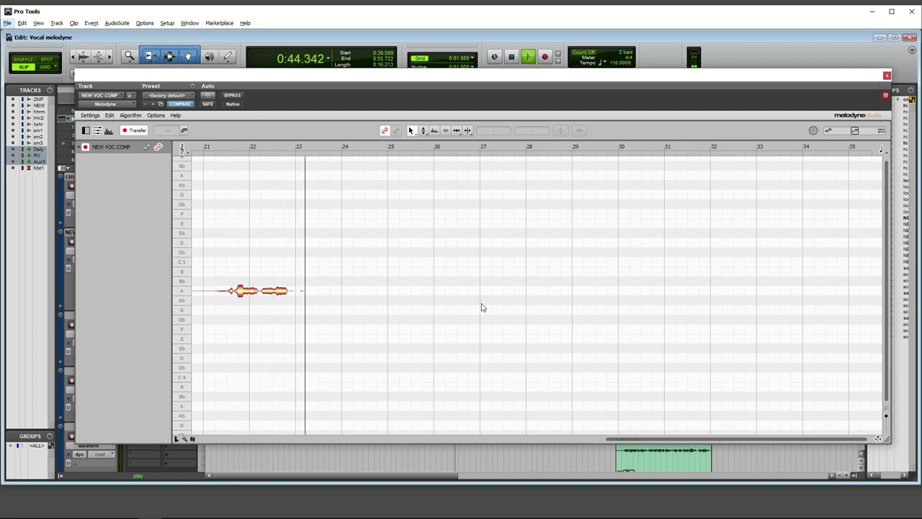
pyautogui.moveTo(563, 79); pyautogui.dragTo(533, 236)
pyautogui.scroll(-1, 537, 213)
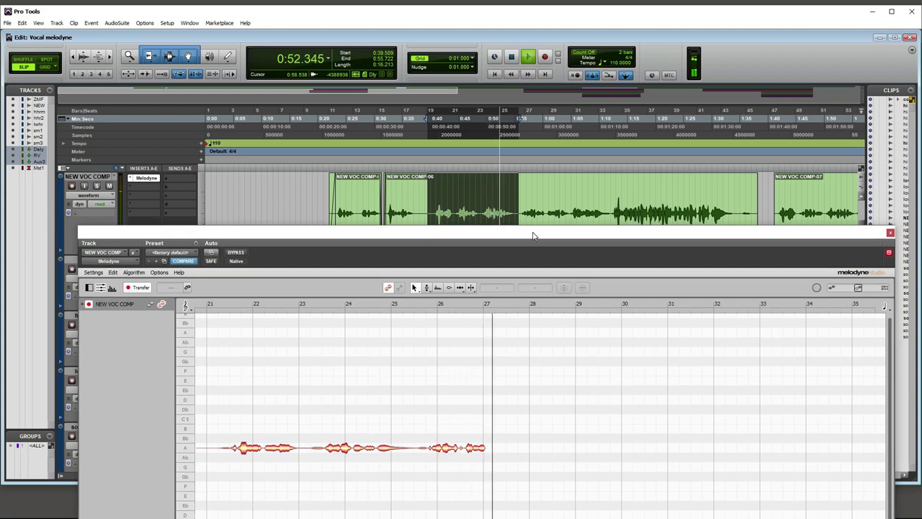
pyautogui.moveTo(533, 236); pyautogui.dragTo(533, 230)
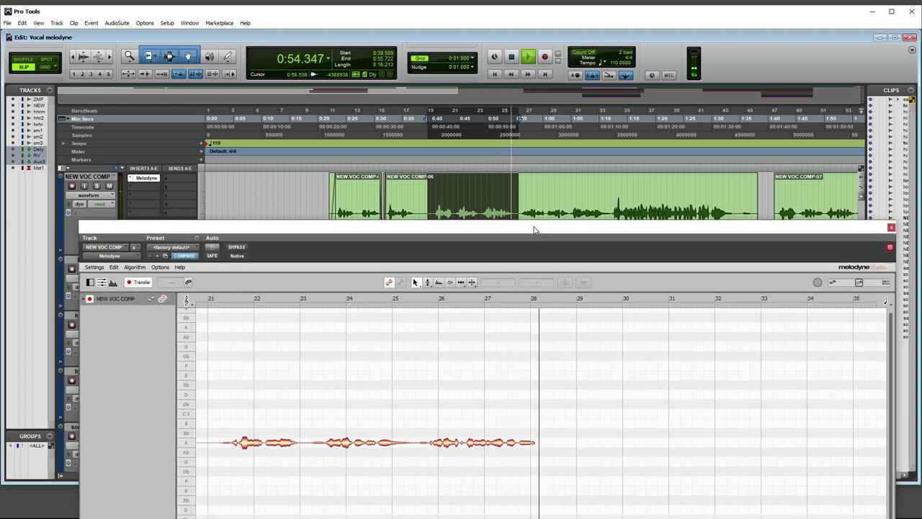
pyautogui.press('space')
pyautogui.moveTo(531, 222); pyautogui.dragTo(531, 55)
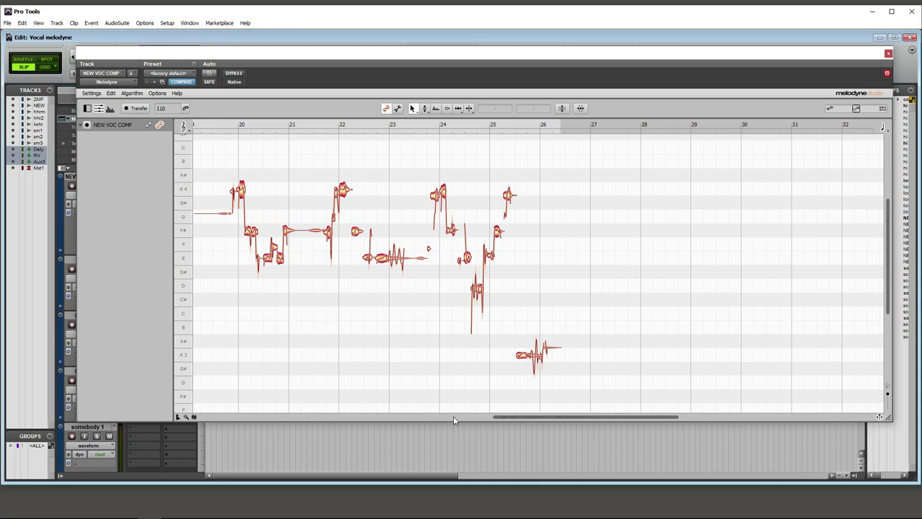
# Play back the transferred phrase and examine its detected notes and pitch curves from bar 20 to bar 25.
pyautogui.moveTo(562, 418); pyautogui.dragTo(526, 421)
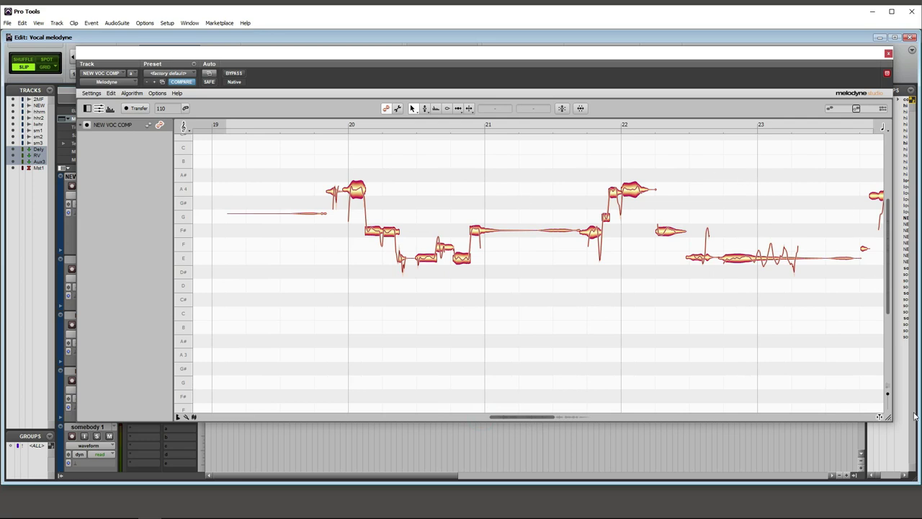
pyautogui.moveTo(882, 416)
pyautogui.mouseDown()
pyautogui.moveTo(869, 353)
pyautogui.moveTo(865, 381)
pyautogui.moveTo(881, 398)
pyautogui.moveTo(865, 413)
pyautogui.mouseUp()
pyautogui.moveTo(865, 199); pyautogui.dragTo(859, 252)
pyautogui.scroll(5, 647, 272)
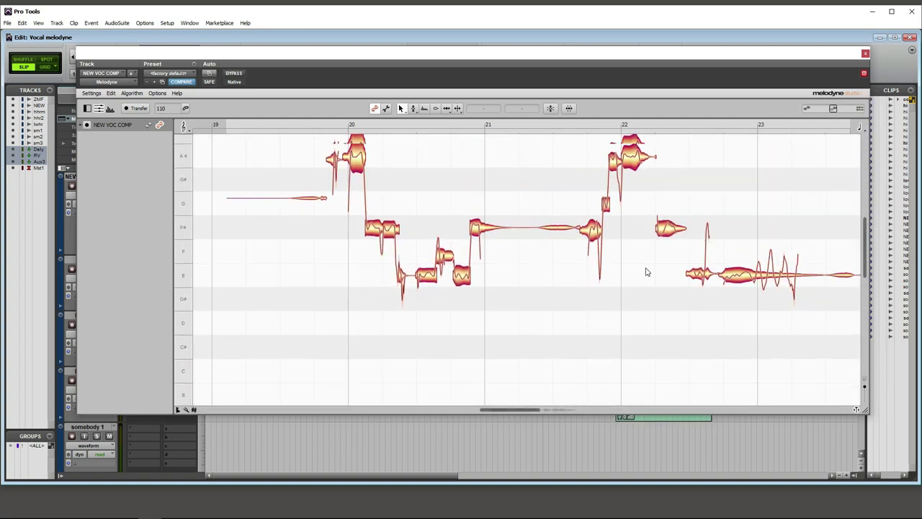
pyautogui.scroll(-2, 450, 331)
pyautogui.scroll(1, 487, 343)
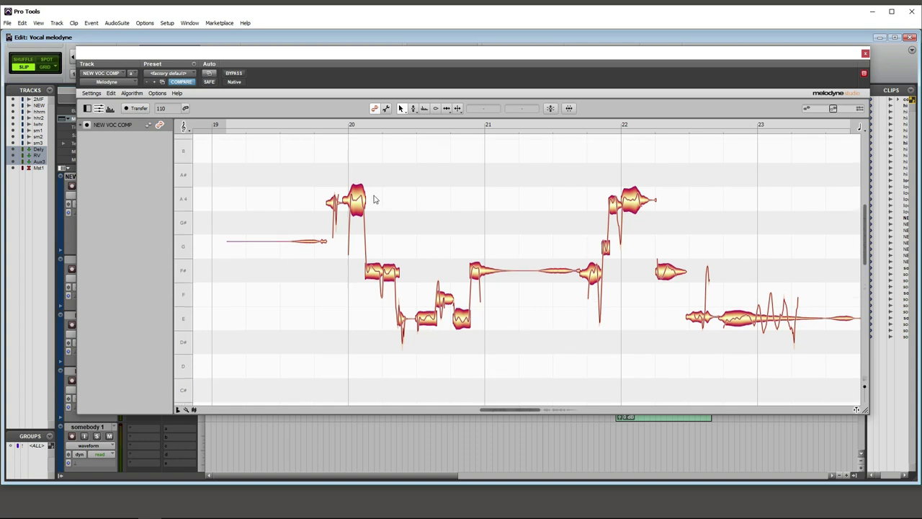
pyautogui.press('space')
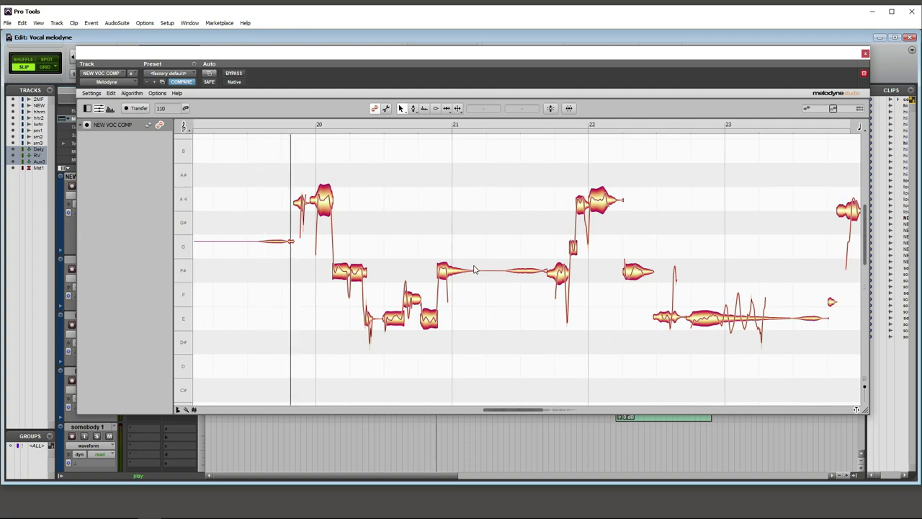
pyautogui.moveTo(544, 411); pyautogui.dragTo(591, 410)
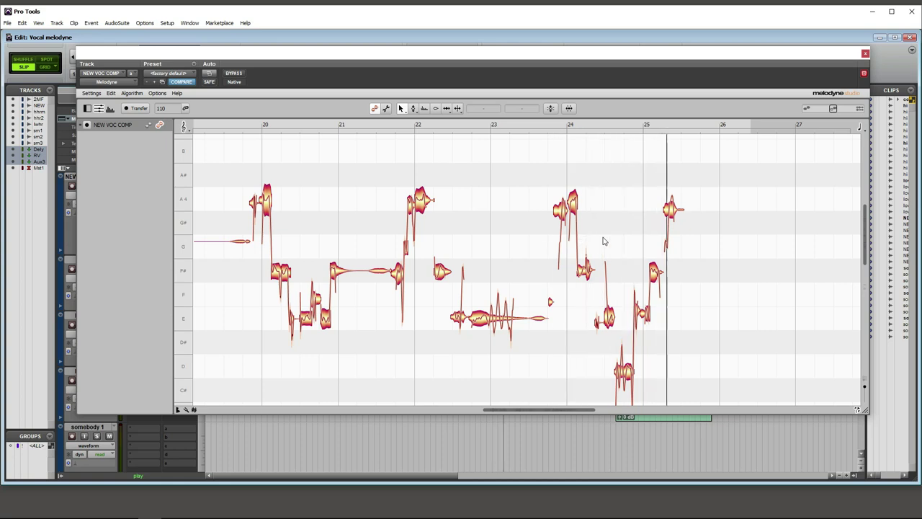
pyautogui.scroll(-1, 648, 247)
pyautogui.press('space')
pyautogui.moveTo(591, 410)
pyautogui.mouseDown()
pyautogui.moveTo(520, 414)
pyautogui.moveTo(581, 412)
pyautogui.mouseUp()
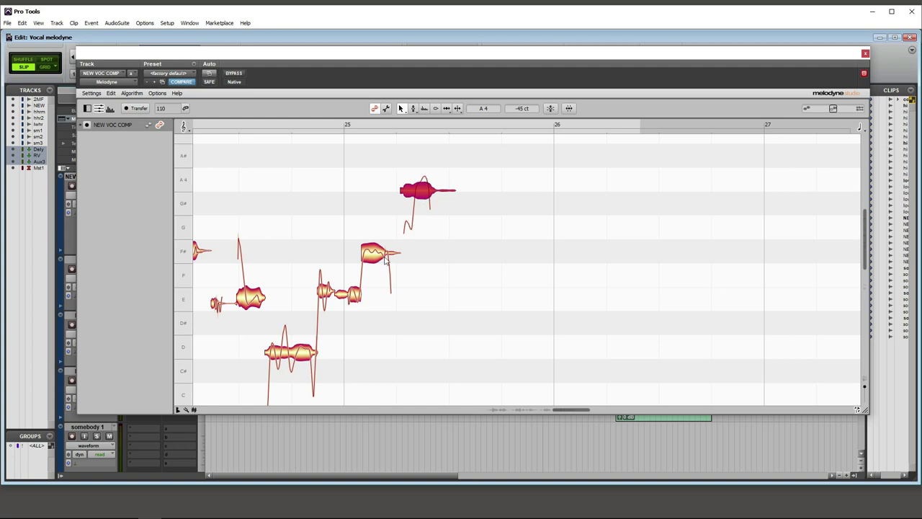
# Select the next vocal phrase, from about 0:56.4 to 1:13.6, on the NEW VOC COMP track.
pyautogui.moveTo(822, 63); pyautogui.dragTo(745, 333)
pyautogui.click(611, 201)
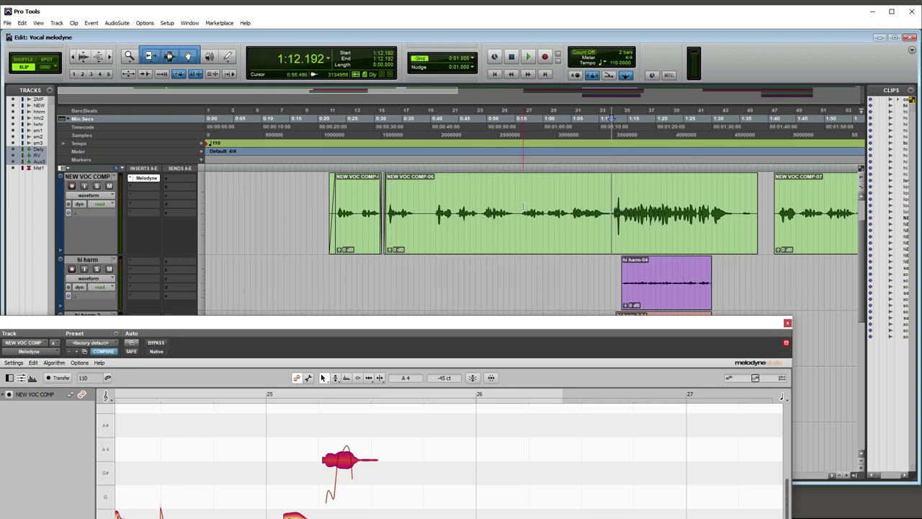
pyautogui.moveTo(523, 207); pyautogui.dragTo(620, 209)
pyautogui.press('space')
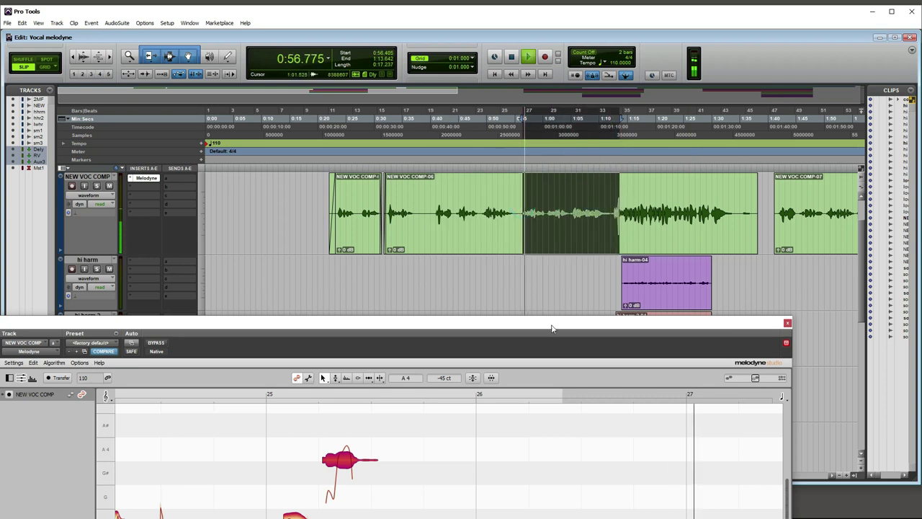
pyautogui.moveTo(551, 326); pyautogui.dragTo(571, 186)
pyautogui.press('space')
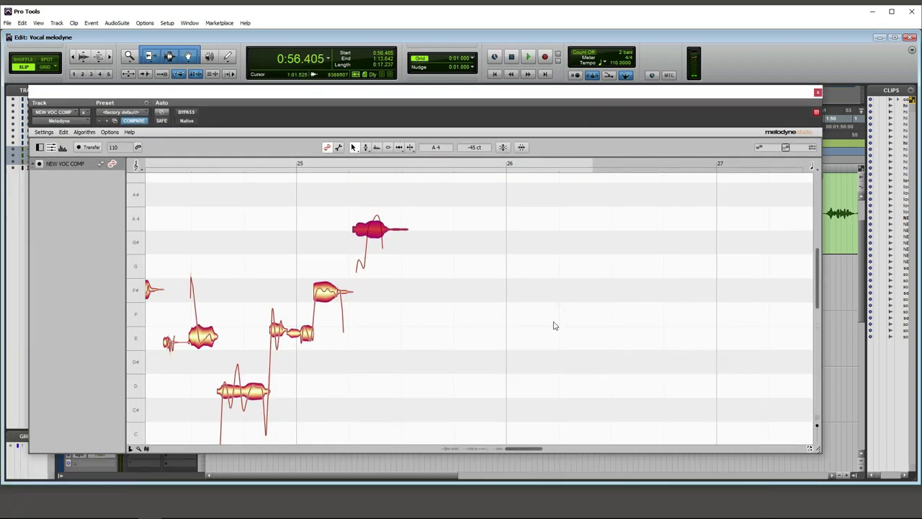
# Arm the transfer again and play the second phrase into Melodyne so its notes are analysed from bar 27 to 33.
pyautogui.moveTo(542, 448); pyautogui.dragTo(489, 354)
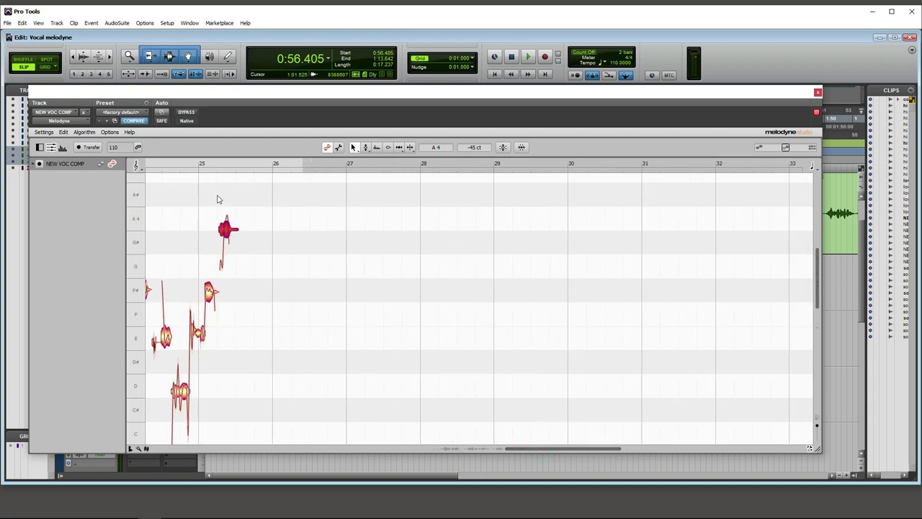
pyautogui.press('space')
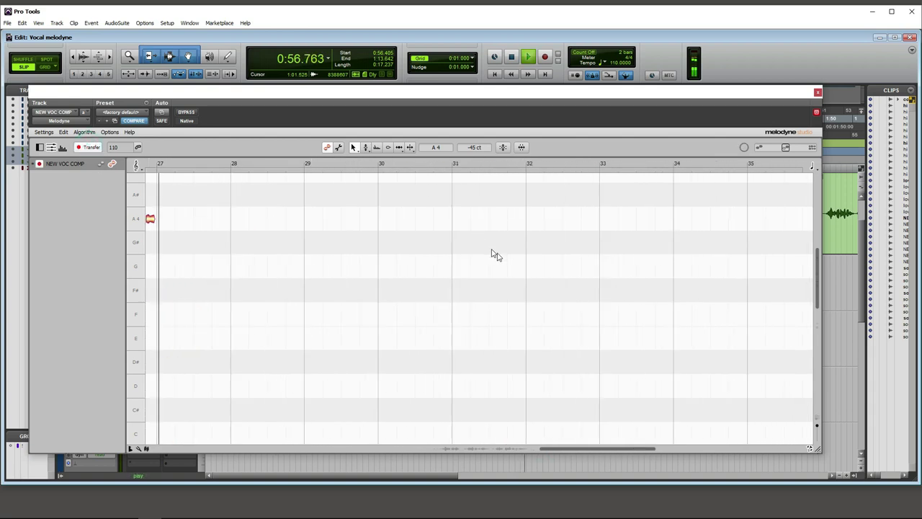
pyautogui.moveTo(586, 448); pyautogui.dragTo(560, 450)
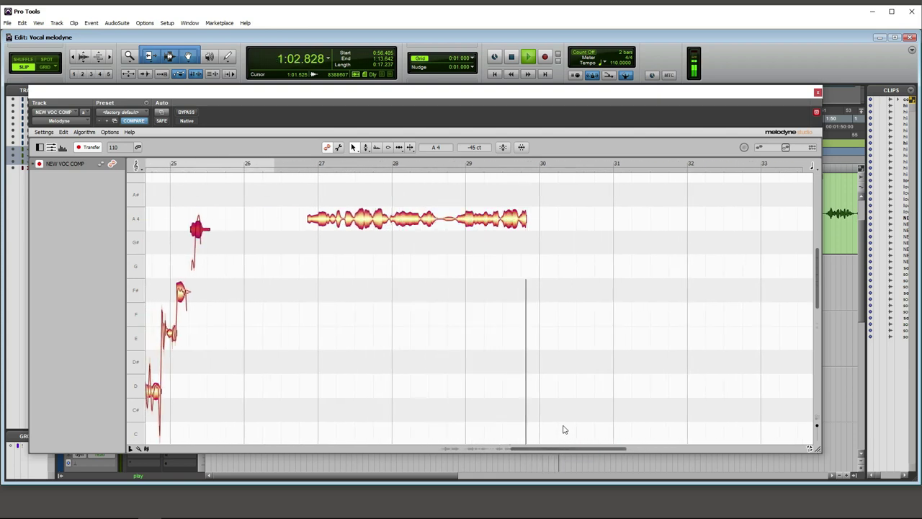
pyautogui.moveTo(535, 447); pyautogui.dragTo(562, 450)
pyautogui.scroll(3, 541, 370)
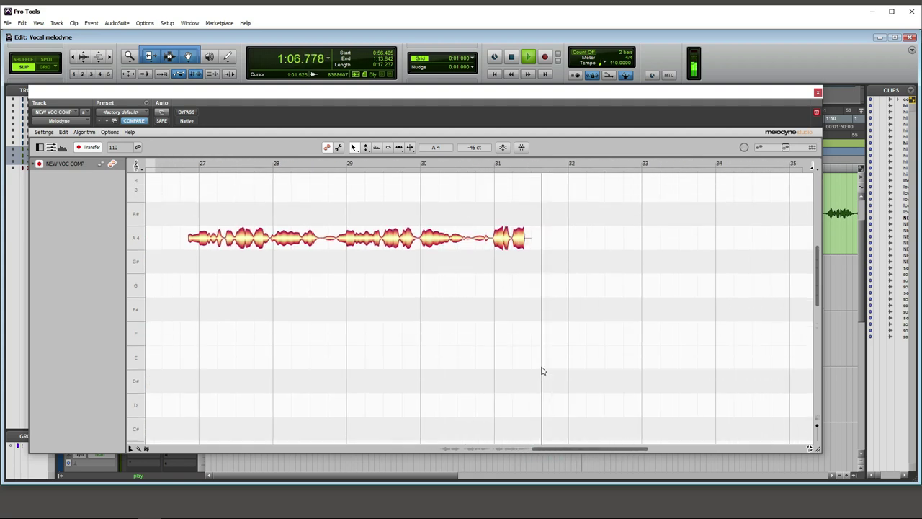
pyautogui.scroll(2, 543, 371)
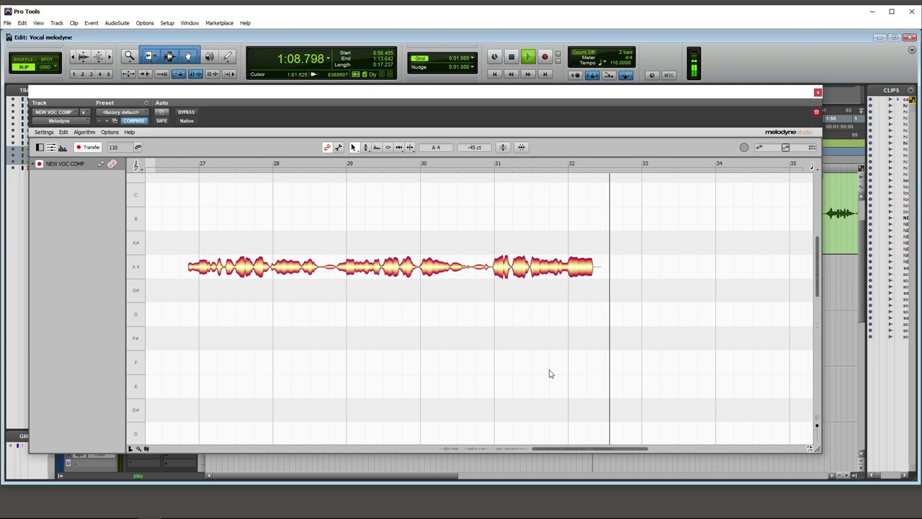
pyautogui.press('space')
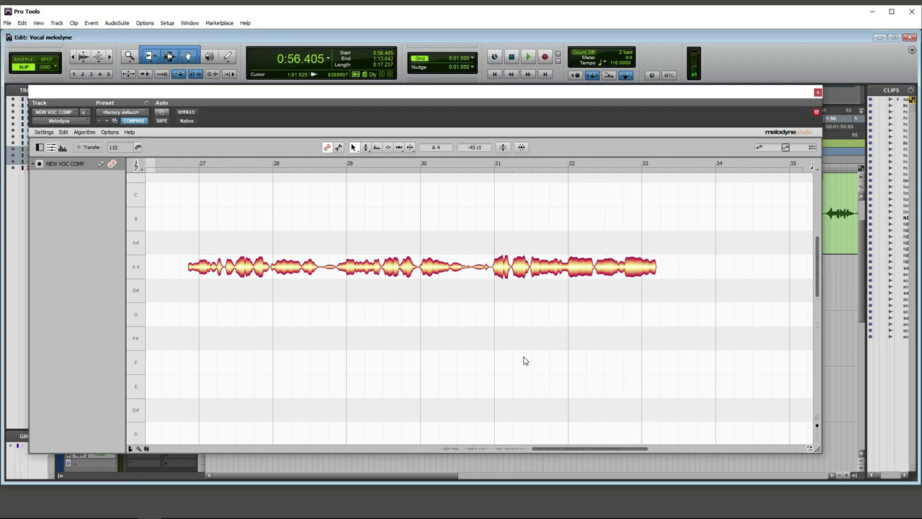
pyautogui.click(417, 352)
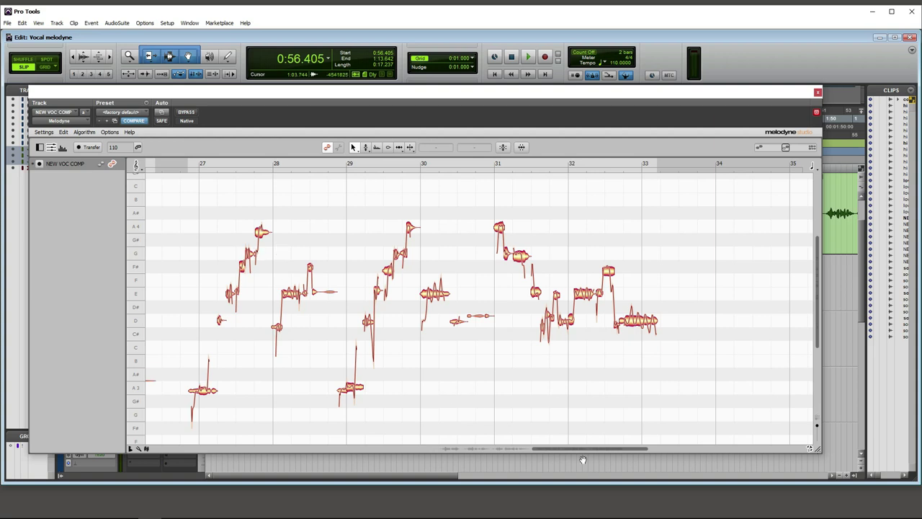
# Correct the notes in bars 27 and 28 with a pitch center of 100 % and play back the tuned phrase.
pyautogui.moveTo(642, 450); pyautogui.dragTo(566, 449)
pyautogui.moveTo(194, 176); pyautogui.dragTo(736, 435)
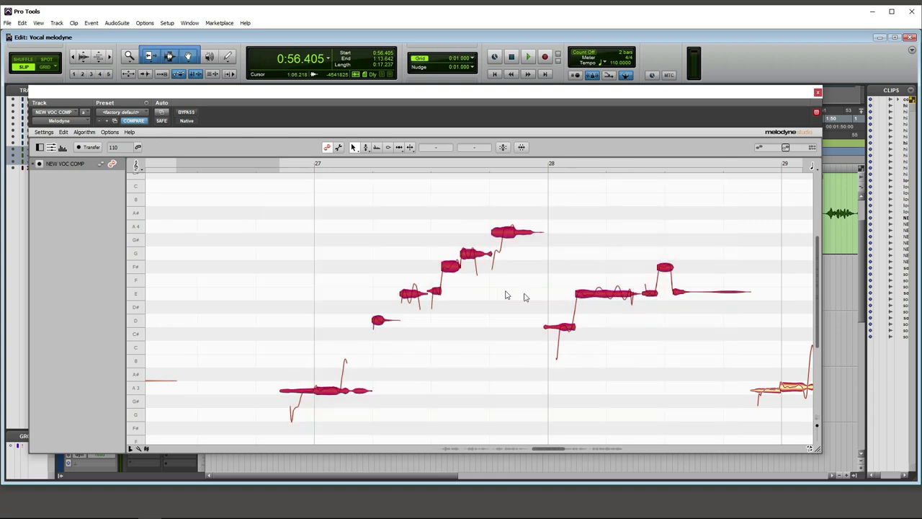
pyautogui.click(503, 148)
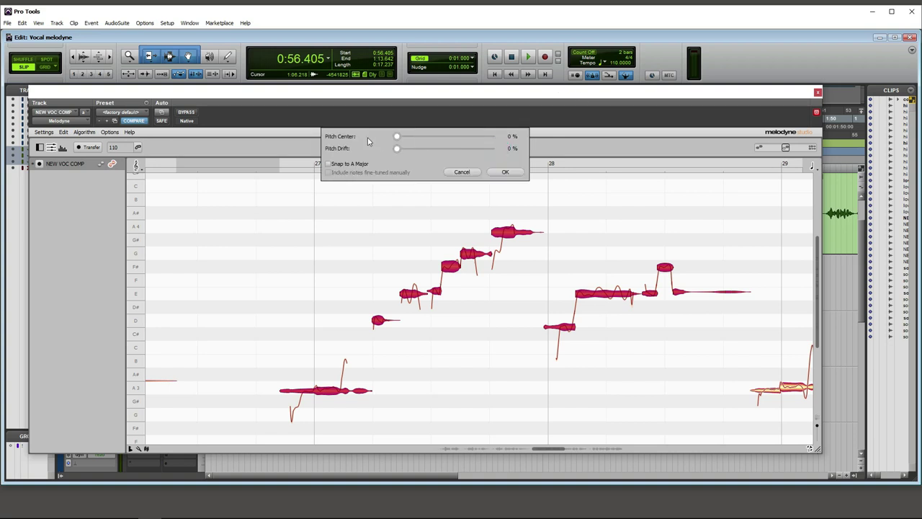
pyautogui.moveTo(397, 138); pyautogui.dragTo(506, 134)
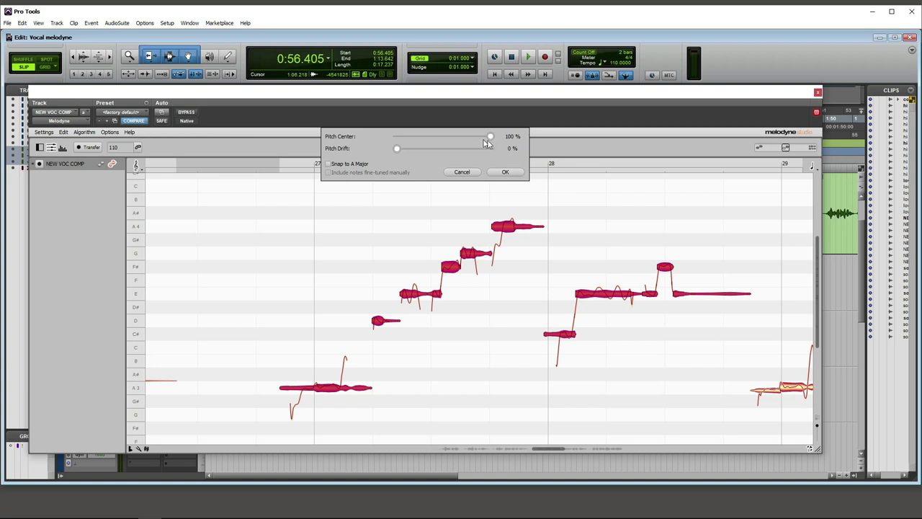
pyautogui.moveTo(489, 139); pyautogui.dragTo(509, 129)
pyautogui.click(507, 172)
pyautogui.press('space')
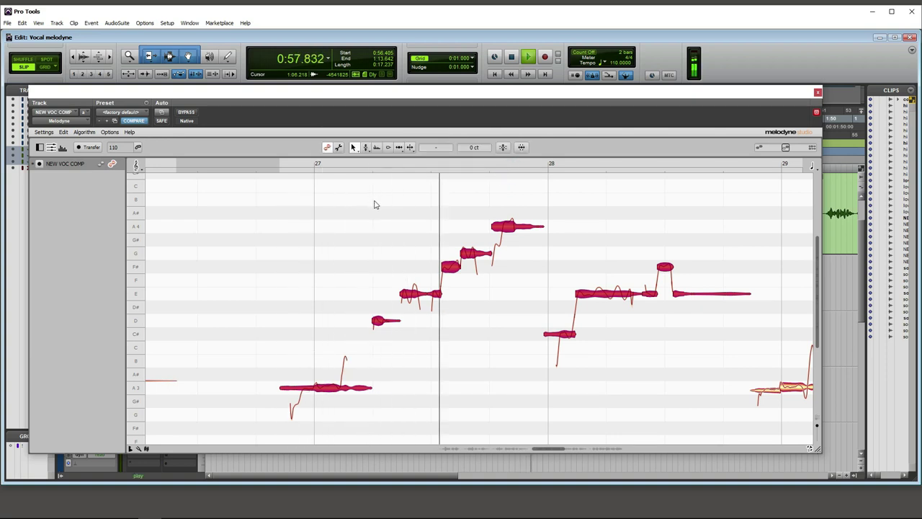
pyautogui.press('space')
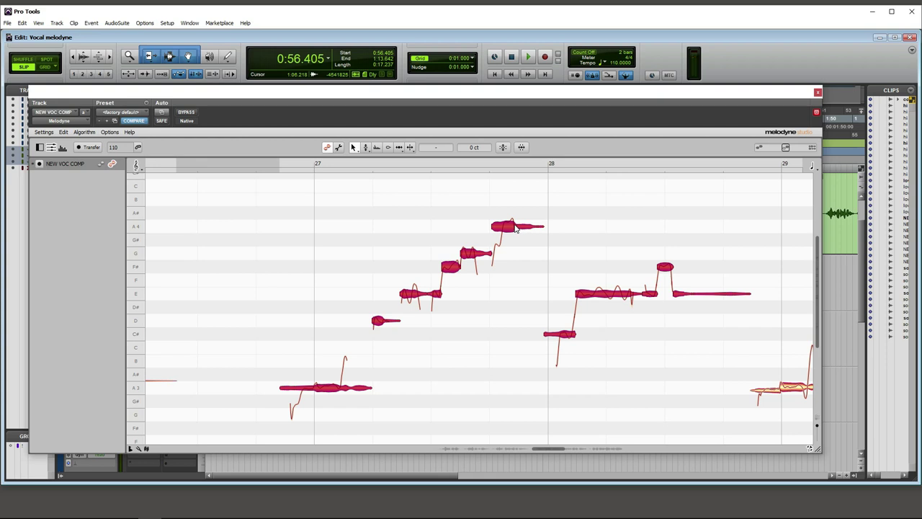
# Play back the corrected phrase briefly and clear the note selection in bars 27 and 28.
pyautogui.press('space')
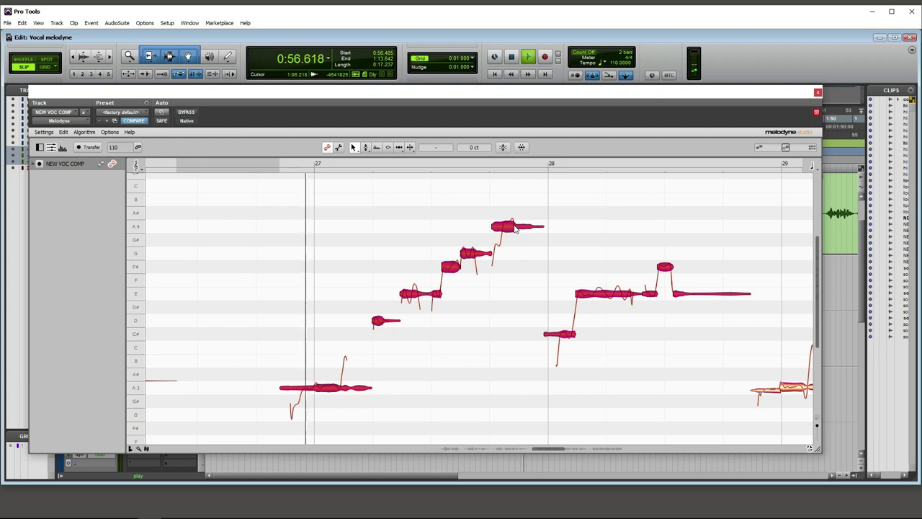
pyautogui.click(562, 209)
pyautogui.press('space')
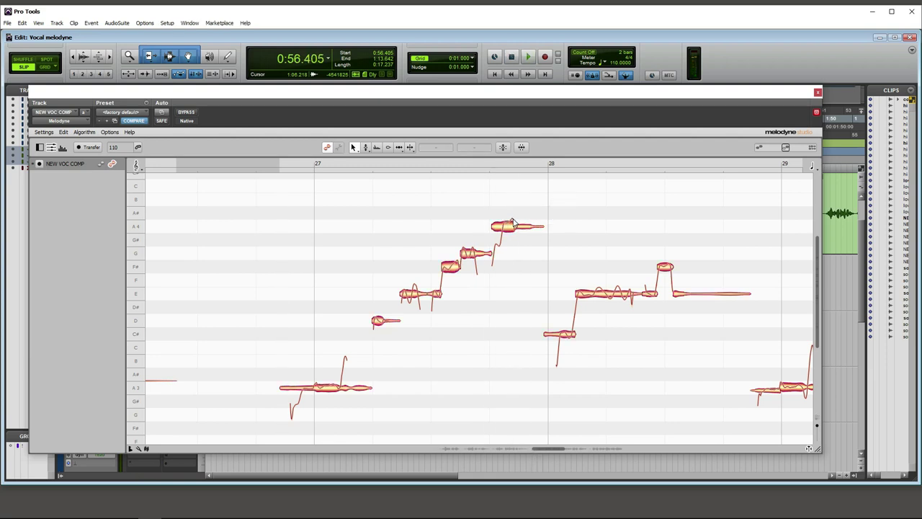
# Detune the A 4 note at the end of bar 27 down to G# 4 +38 ct and play back the phrase.
pyautogui.click(526, 227)
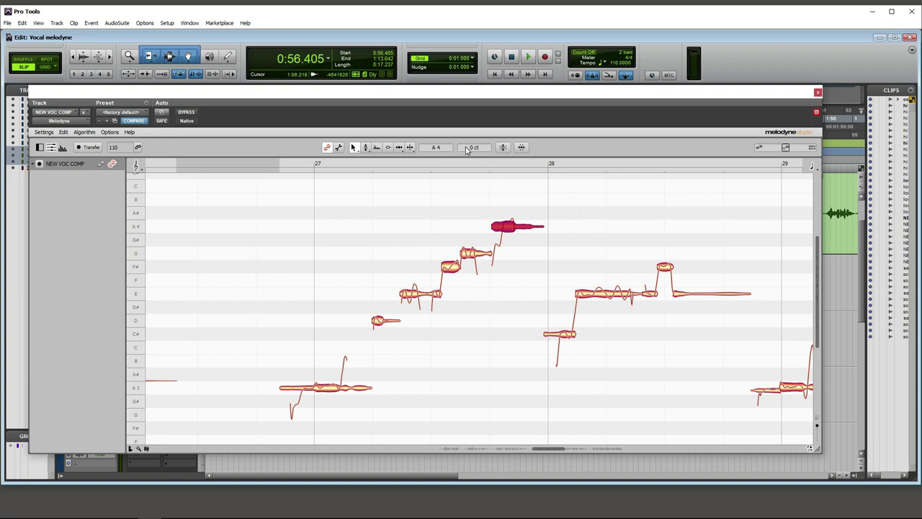
pyautogui.moveTo(467, 150); pyautogui.dragTo(465, 180)
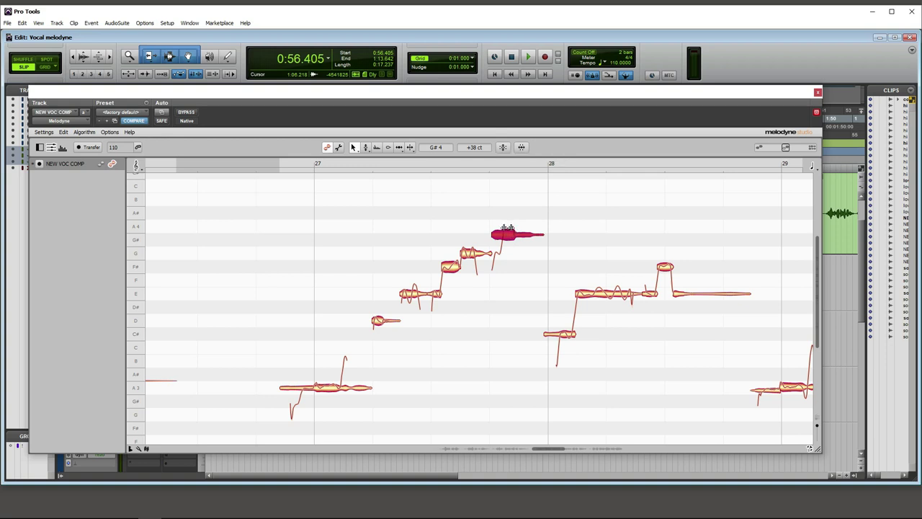
pyautogui.press('space')
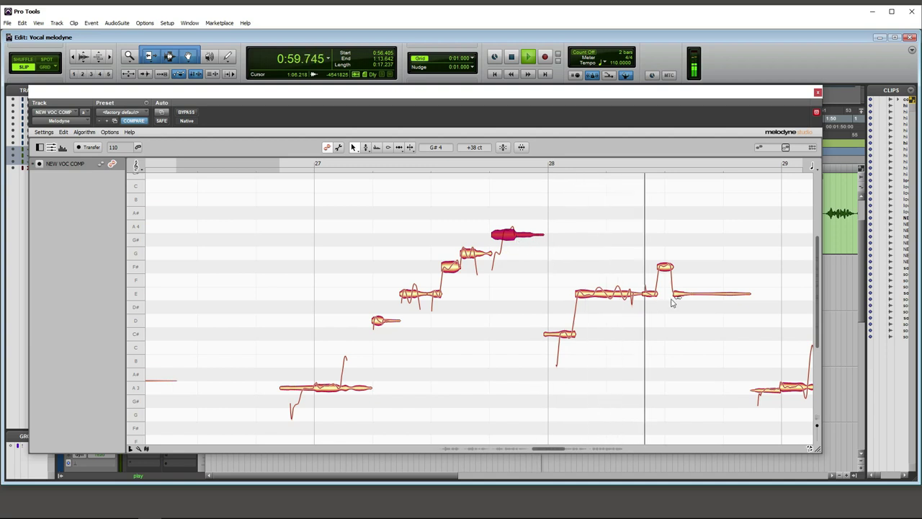
pyautogui.press('space')
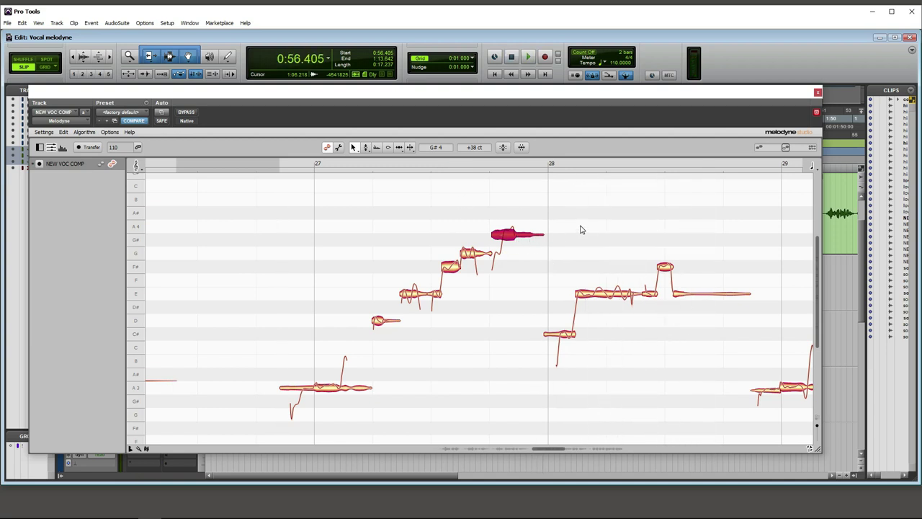
# Try to move the short F# 4 note in bar 27 up to A# 4 and back down to G 4.
pyautogui.click(451, 268)
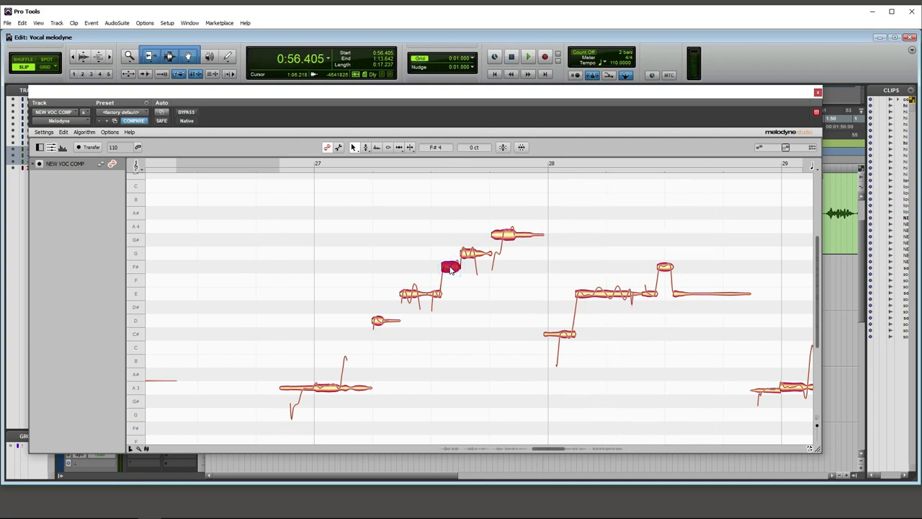
pyautogui.moveTo(449, 267); pyautogui.dragTo(452, 214)
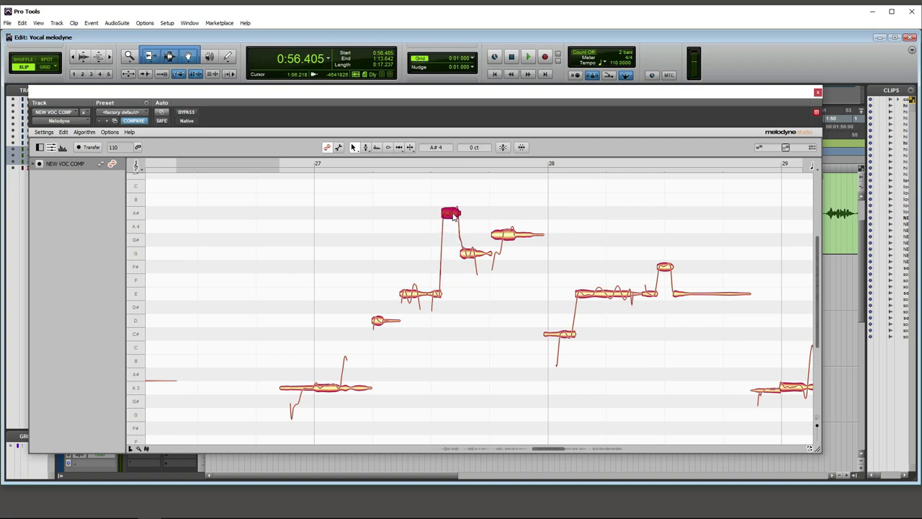
pyautogui.moveTo(452, 215); pyautogui.dragTo(456, 264)
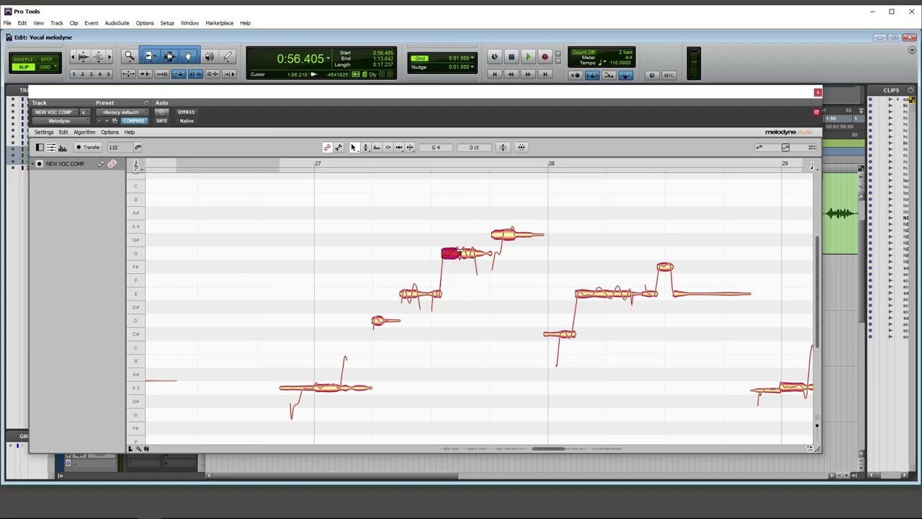
# Undo both pitch moves of the short note in bar 27 and play the phrase on through bar 29.
pyautogui.click(81, 137)
pyautogui.click(65, 142)
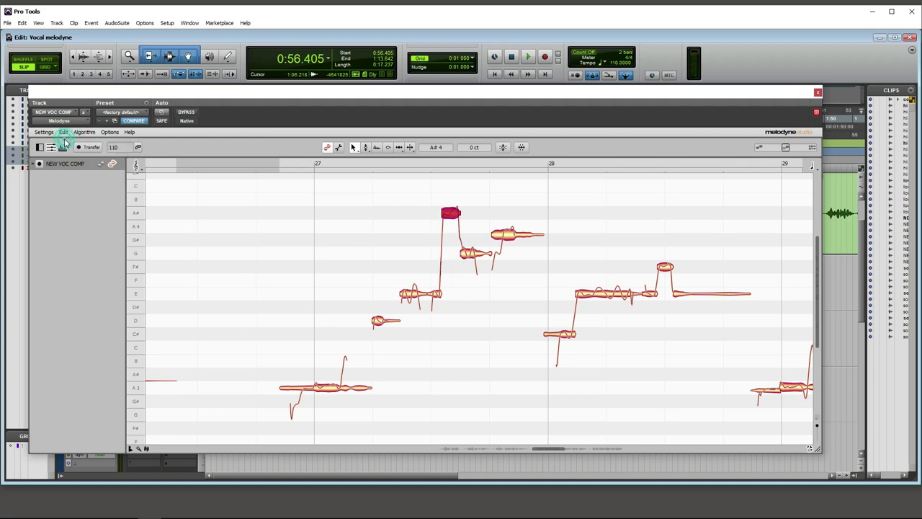
pyautogui.click(63, 133)
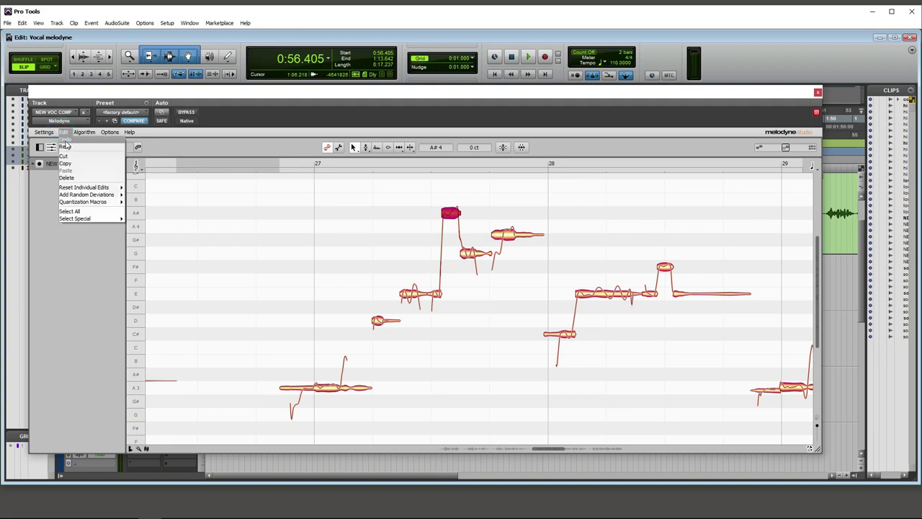
pyautogui.click(66, 146)
pyautogui.press('space')
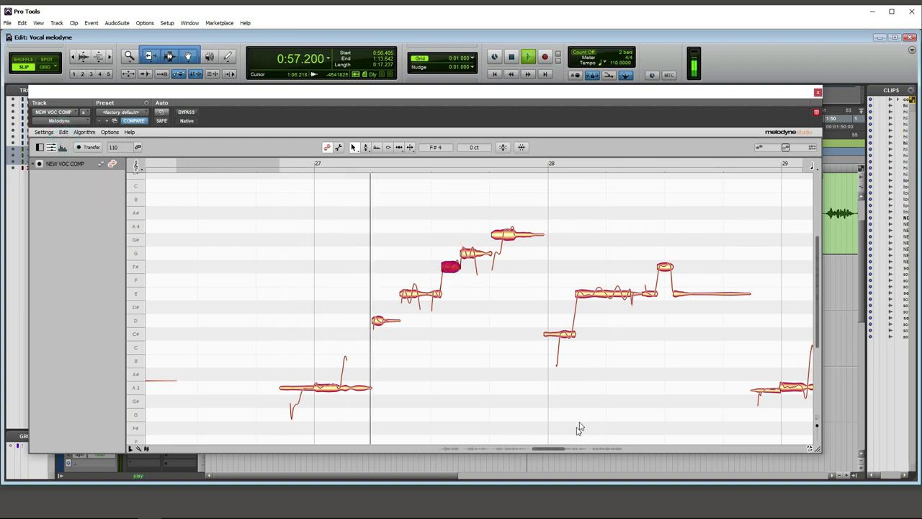
pyautogui.moveTo(555, 448); pyautogui.dragTo(582, 447)
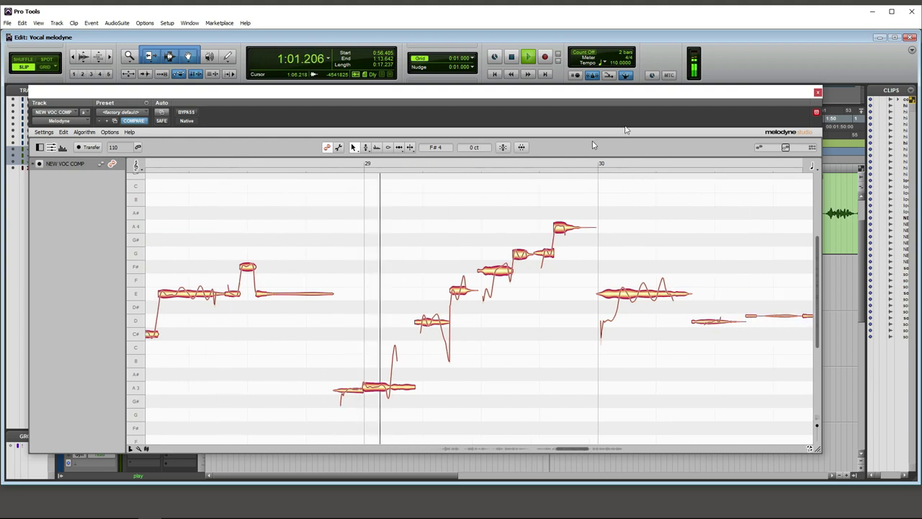
# Stop playback and select the next vocal phrase, from about 1:12.4 to 1:34.5, on the NEW VOC COMP track.
pyautogui.moveTo(651, 96); pyautogui.dragTo(635, 286)
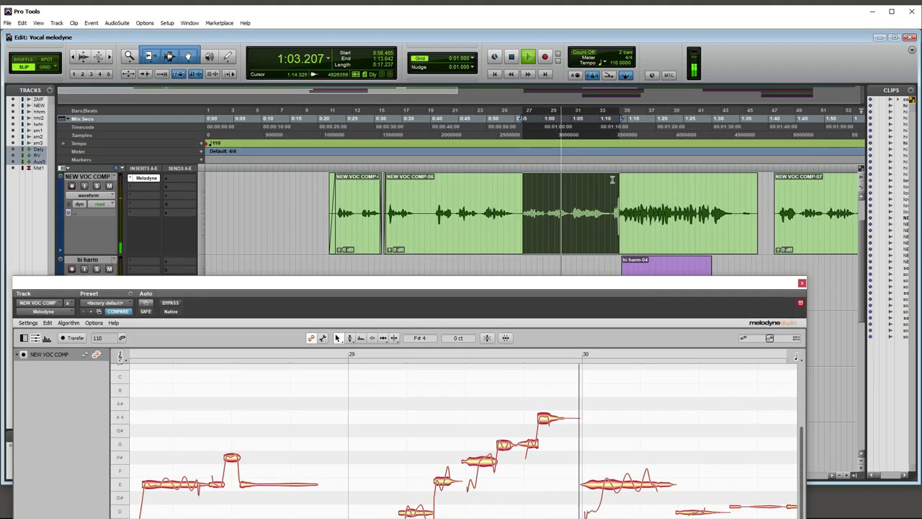
pyautogui.press('space')
pyautogui.click(614, 197)
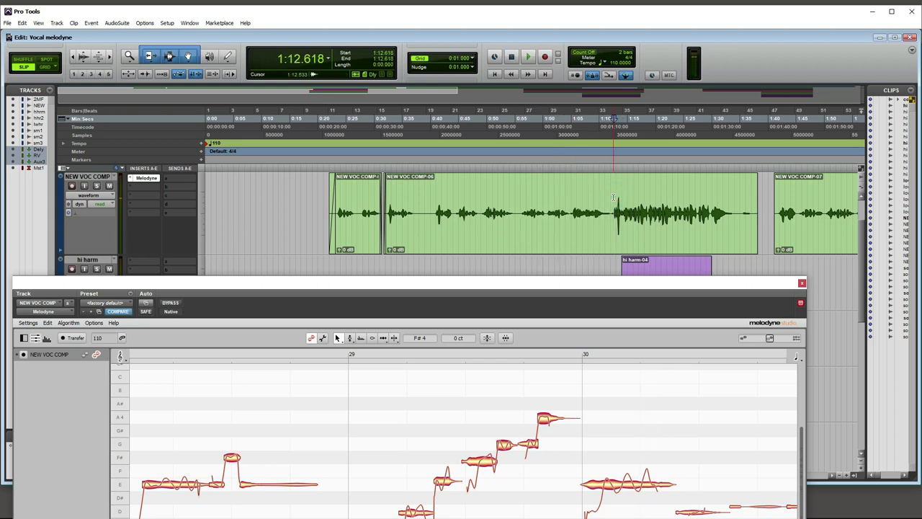
pyautogui.moveTo(615, 207); pyautogui.dragTo(736, 218)
# Arm the transfer again and play the third phrase into Melodyne so its notes are analysed from bar 34 to 39.
pyautogui.moveTo(685, 287); pyautogui.dragTo(722, 80)
pyautogui.moveTo(611, 439); pyautogui.dragTo(753, 436)
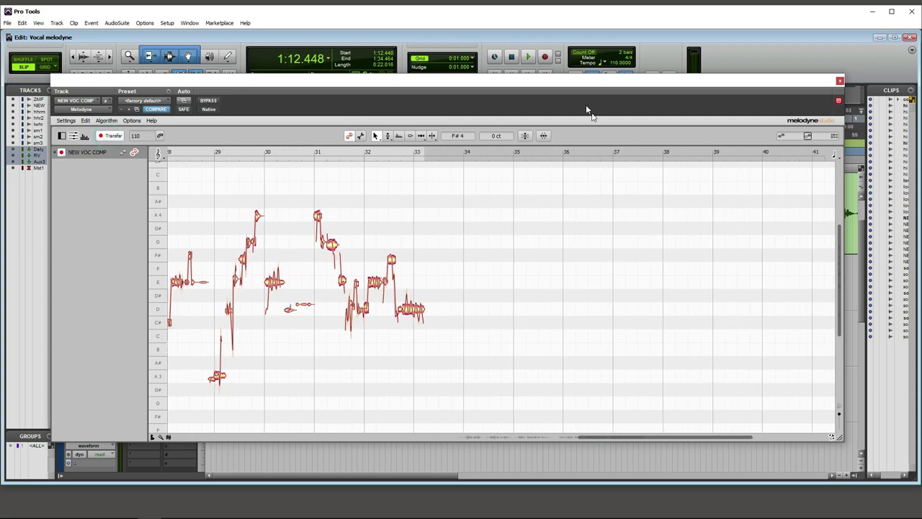
pyautogui.press('space')
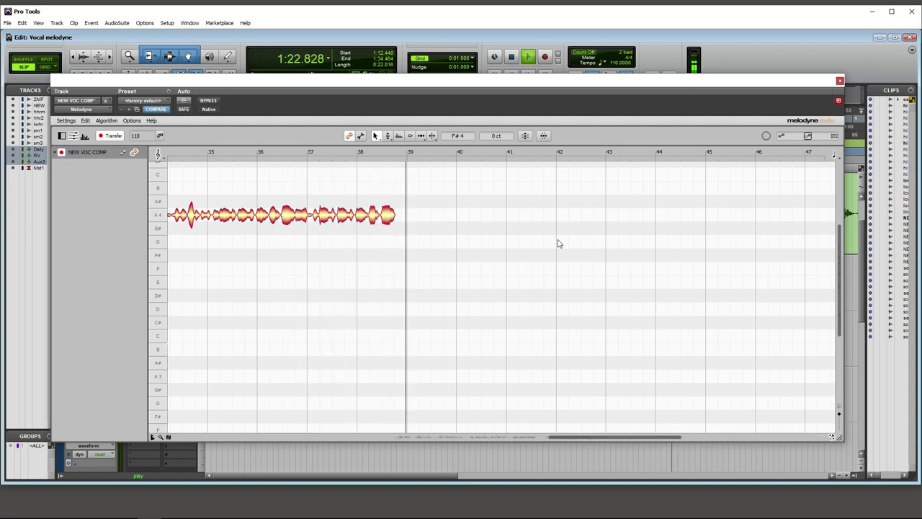
pyautogui.press('space')
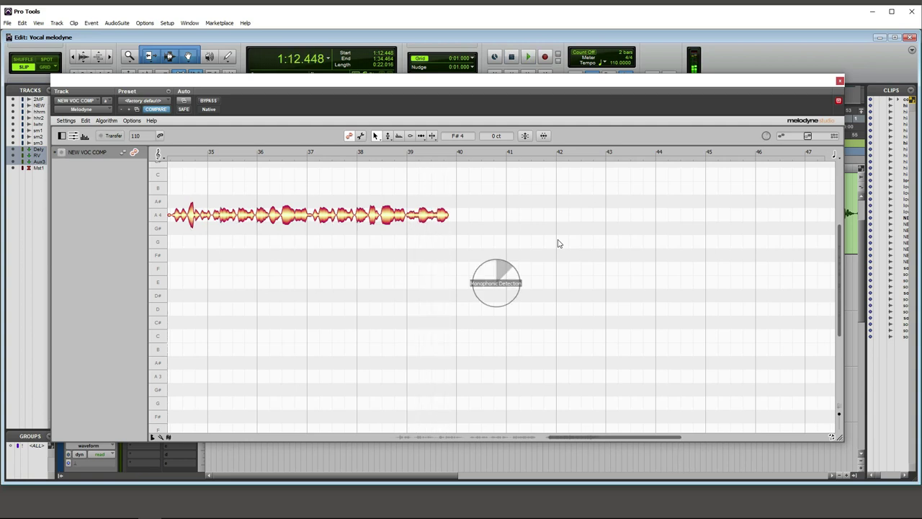
pyautogui.moveTo(574, 441); pyautogui.dragTo(536, 432)
# Mute the hi harm track and the music mix track above NEW VOC COMP to isolate the vocal.
pyautogui.moveTo(497, 84); pyautogui.dragTo(457, 297)
pyautogui.scroll(-5, 611, 209)
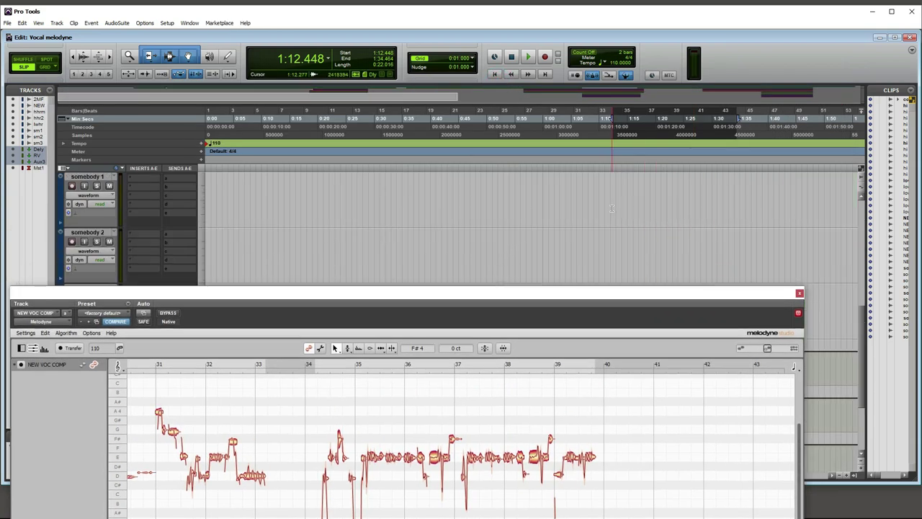
pyautogui.moveTo(573, 293); pyautogui.dragTo(548, 369)
pyautogui.scroll(5, 123, 247)
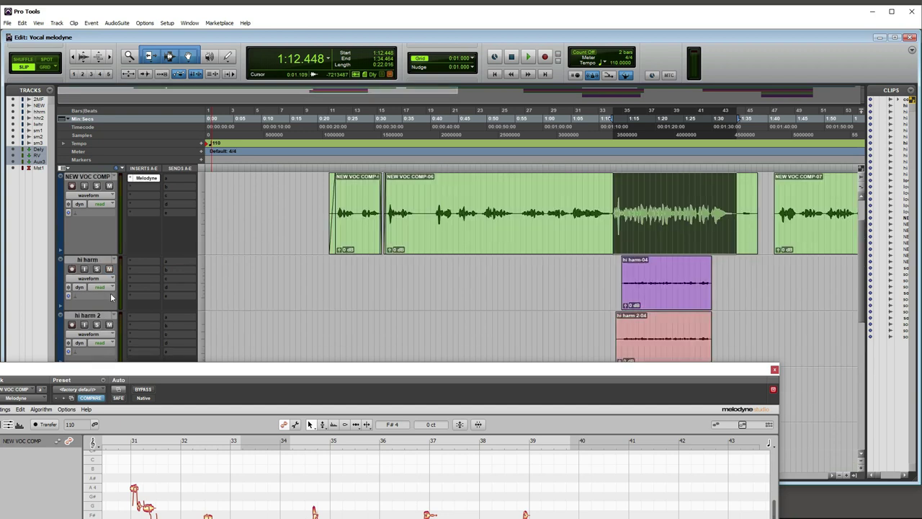
pyautogui.scroll(2, 196, 254)
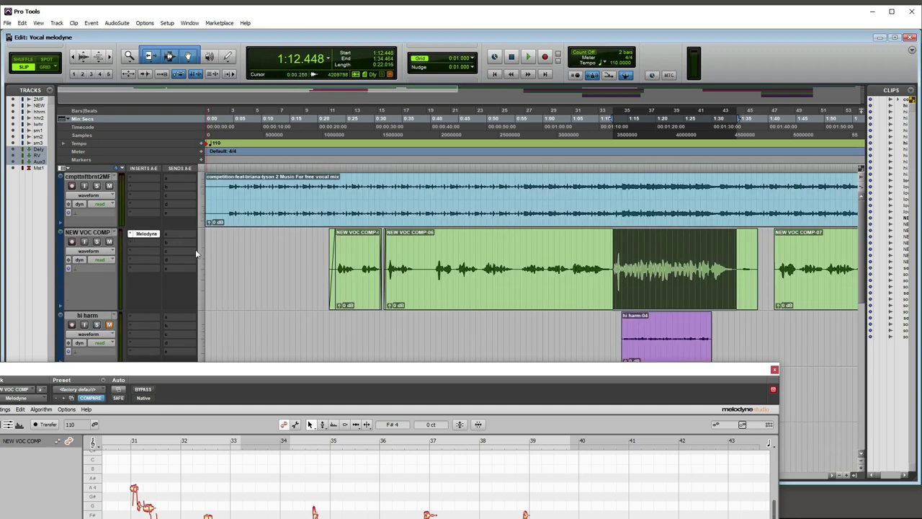
pyautogui.click(111, 186)
# Play back the third phrase and examine its detected notes and pitch curves from bar 34 to 38.
pyautogui.press('space')
pyautogui.scroll(-5, 165, 216)
pyautogui.moveTo(511, 370); pyautogui.dragTo(564, 68)
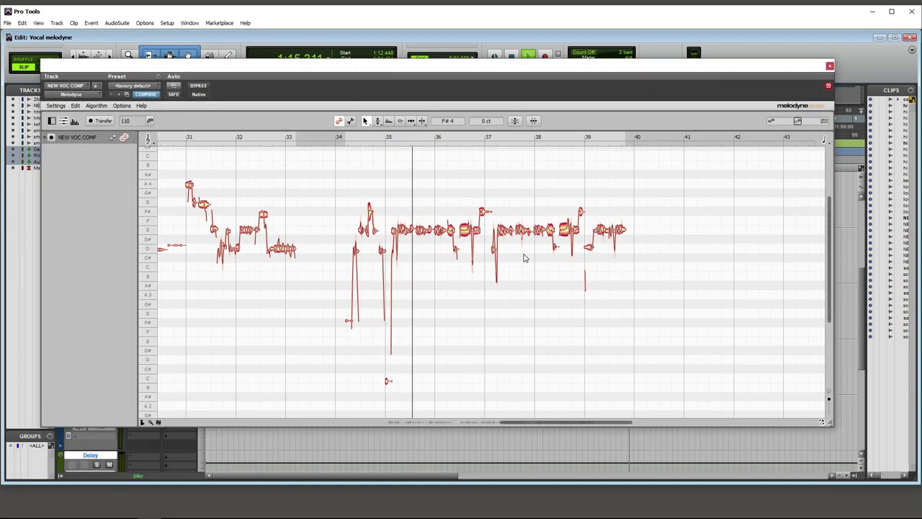
pyautogui.moveTo(632, 422); pyautogui.dragTo(544, 426)
pyautogui.press('space')
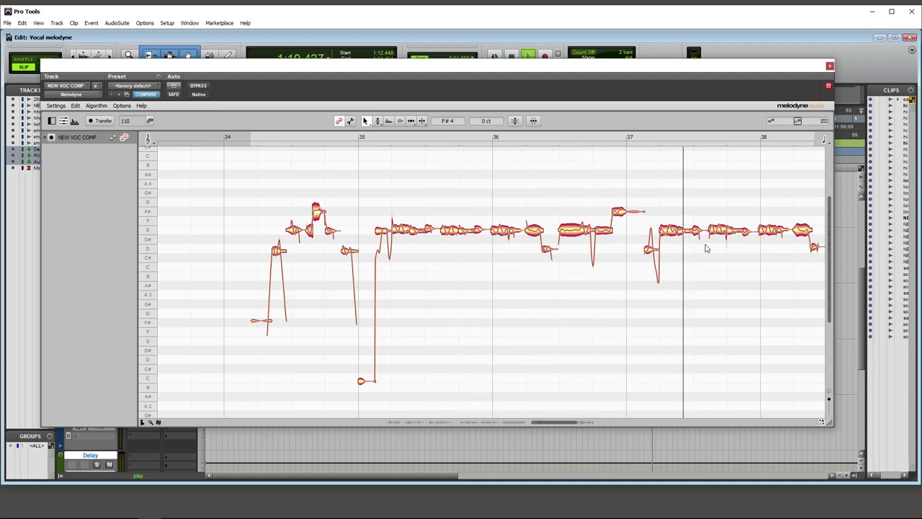
pyautogui.press('space')
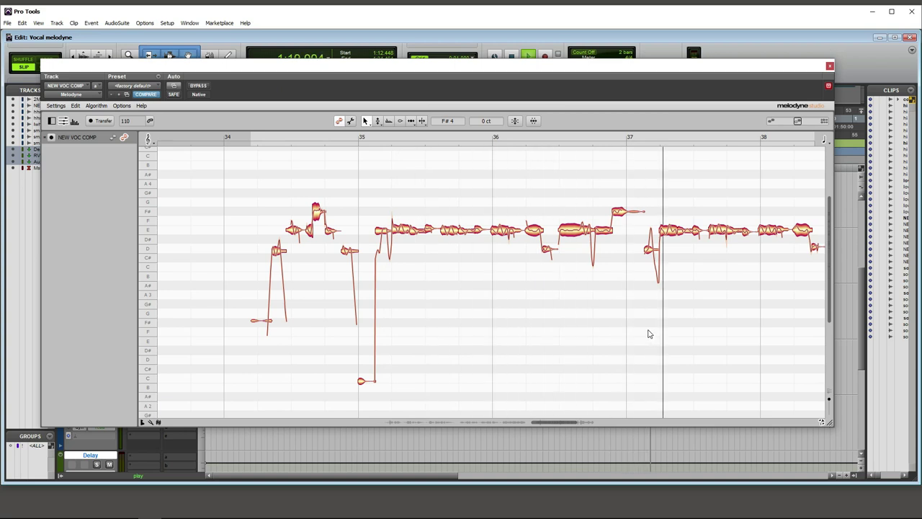
pyautogui.press('space')
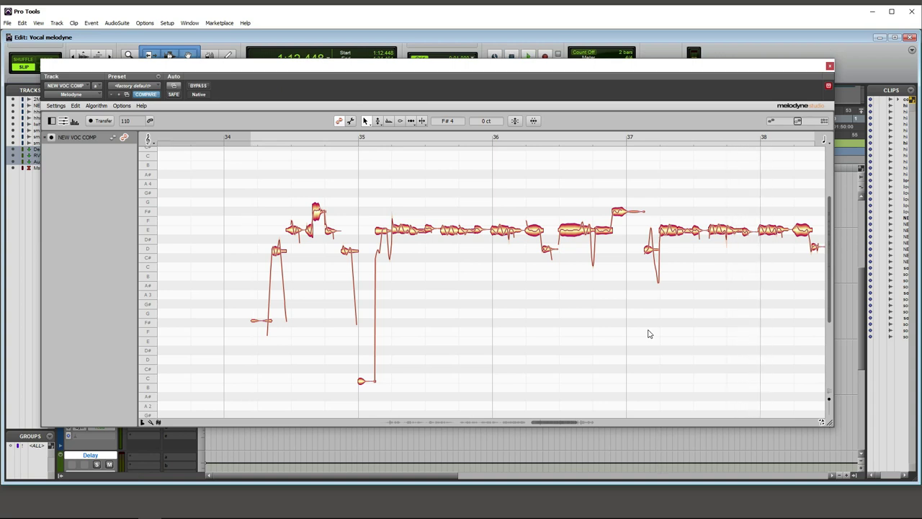
# Try selecting the notes from the end of bar 36 through most of bar 37, play up to them and clear the selection.
pyautogui.moveTo(628, 196); pyautogui.dragTo(755, 331)
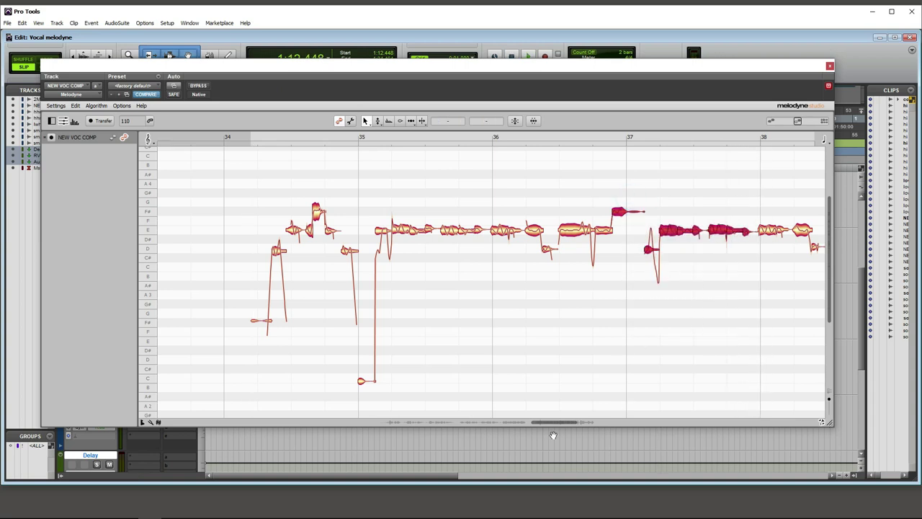
pyautogui.moveTo(556, 426); pyautogui.dragTo(561, 425)
pyautogui.press('space')
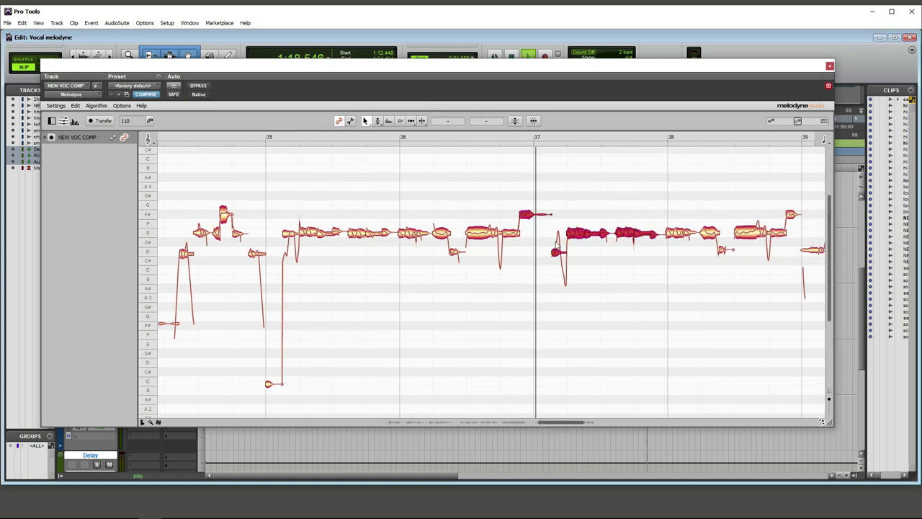
pyautogui.press('space')
pyautogui.click(613, 280)
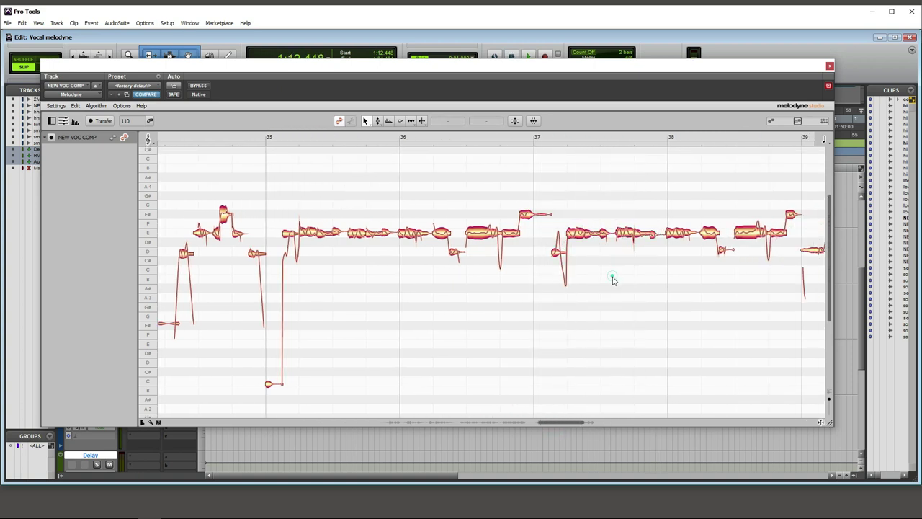
# Copy the two groups of E 4 notes sung in the middle of bar 37.
pyautogui.moveTo(577, 209); pyautogui.dragTo(667, 300)
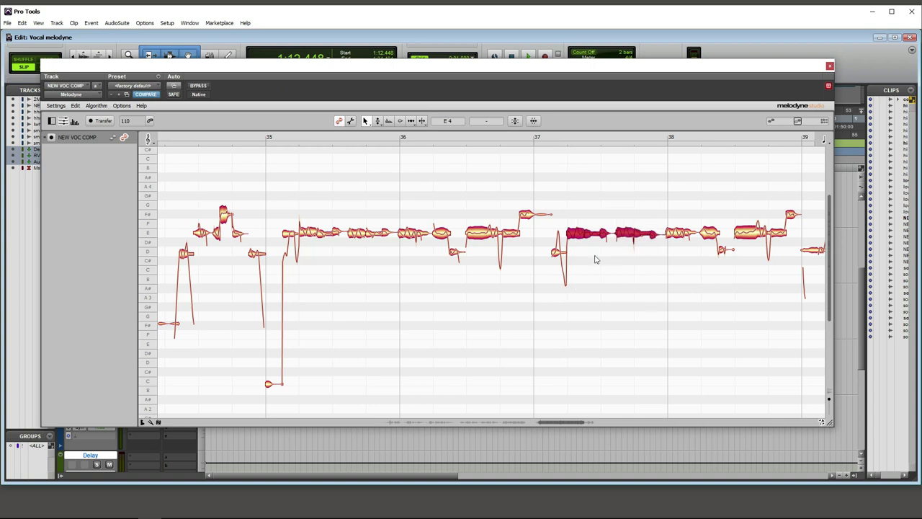
pyautogui.rightClick(584, 235)
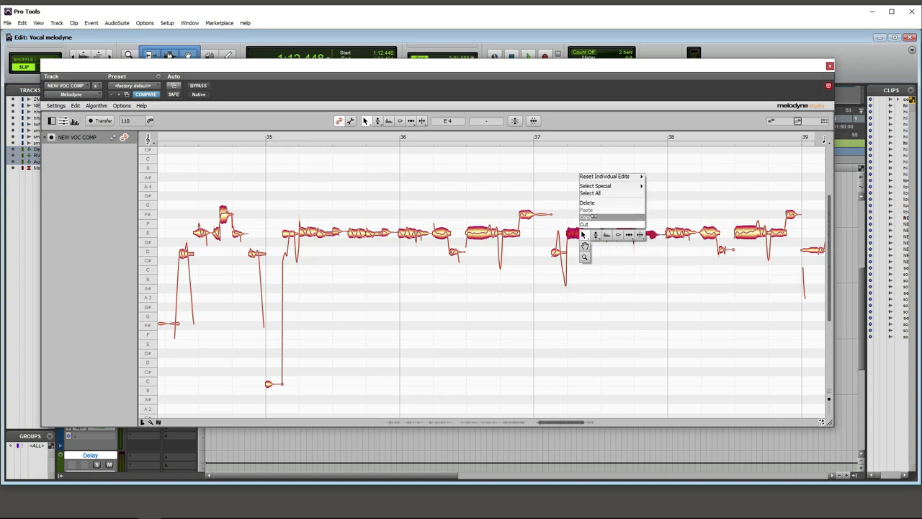
pyautogui.click(618, 278)
pyautogui.moveTo(574, 218); pyautogui.dragTo(659, 269)
pyautogui.rightClick(610, 232)
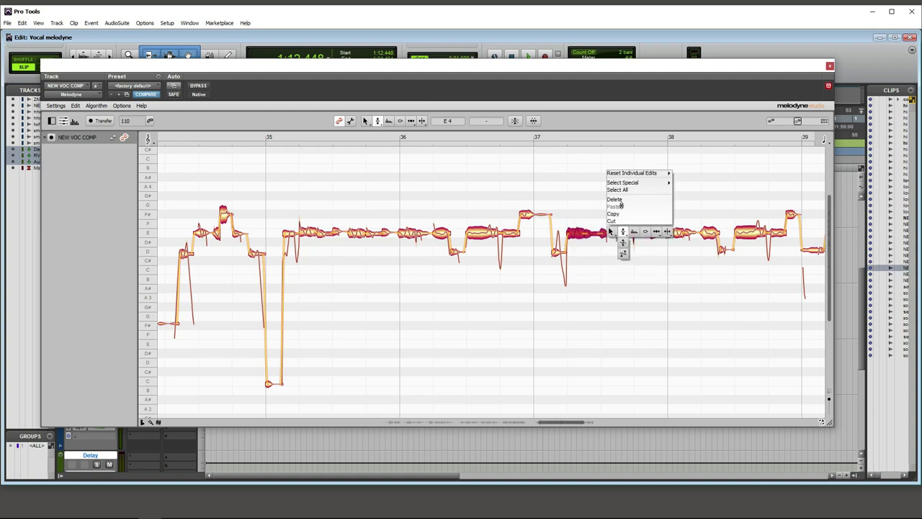
pyautogui.click(621, 215)
# Paste the copied notes over the matching E 4 notes in bar 35 and play back the phrase.
pyautogui.moveTo(302, 214); pyautogui.dragTo(392, 262)
pyautogui.rightClick(321, 211)
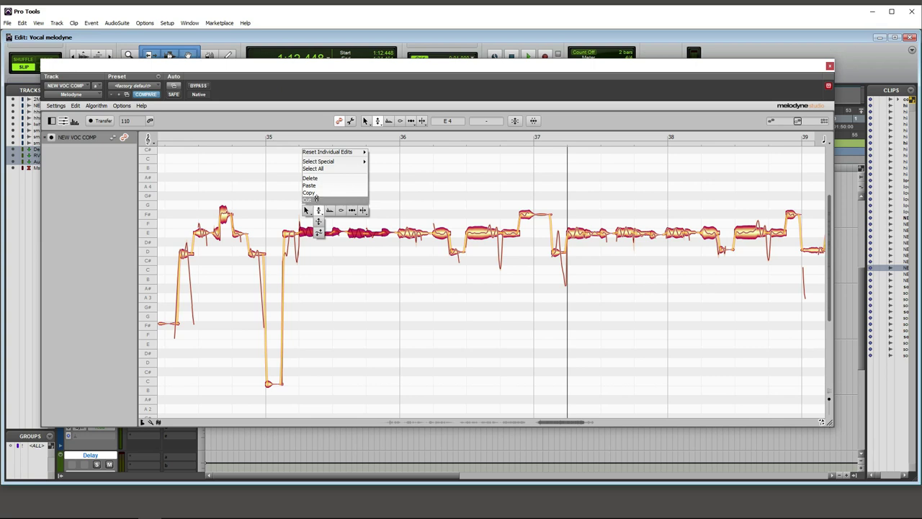
pyautogui.click(320, 186)
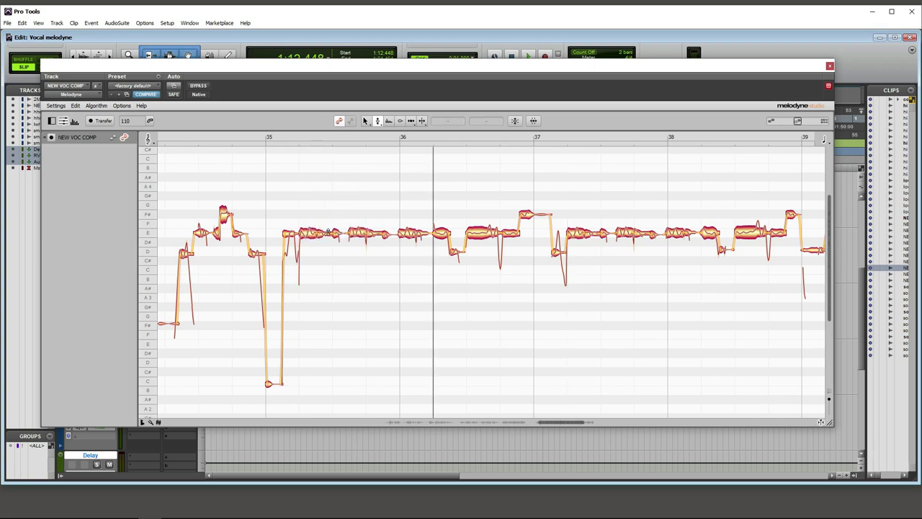
pyautogui.press('space')
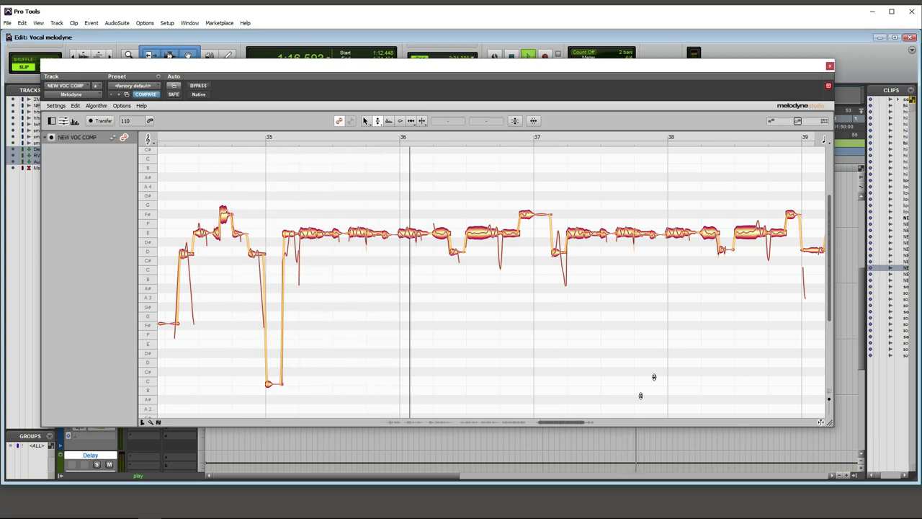
pyautogui.moveTo(571, 423); pyautogui.dragTo(595, 430)
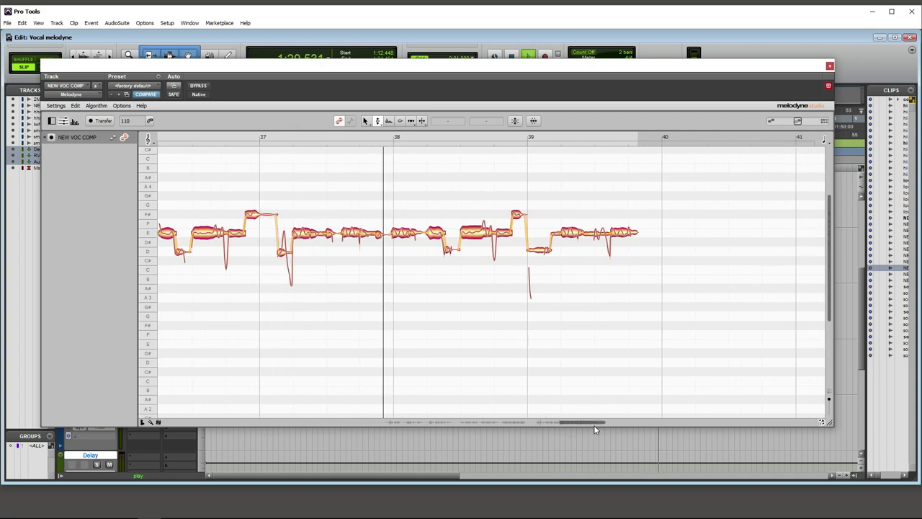
# Review the edited NEW VOC COMP notes between bars 35 and 39 during playback and close the Melodyne window.
pyautogui.moveTo(595, 430); pyautogui.dragTo(578, 429)
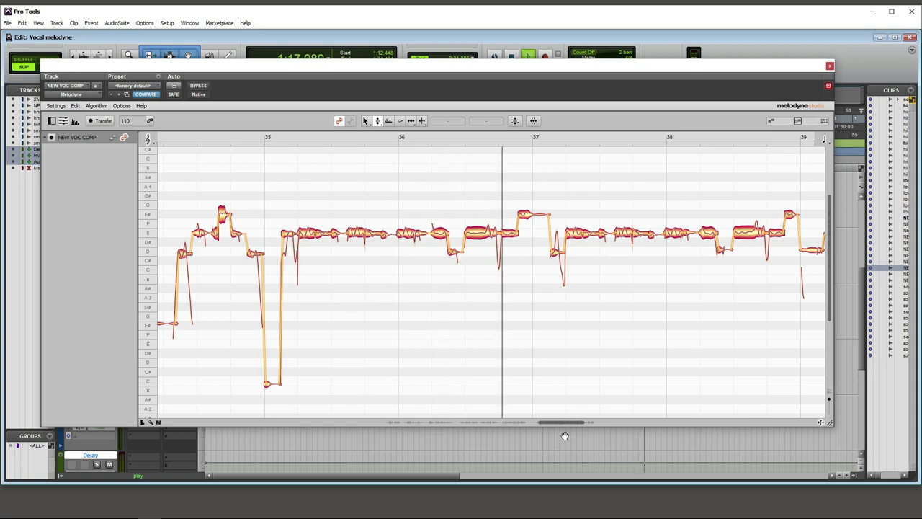
pyautogui.moveTo(559, 424); pyautogui.dragTo(560, 424)
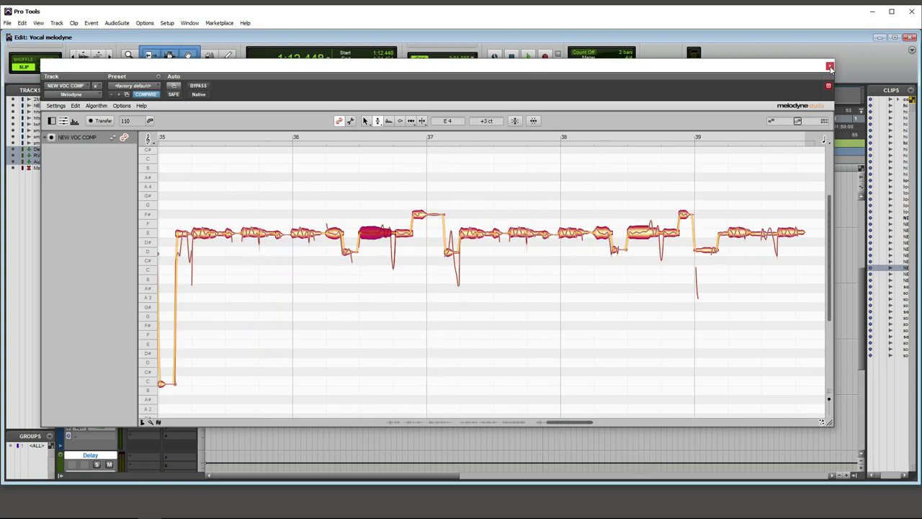
pyautogui.click(830, 67)
# Insert the mono Melodyne plug-in on the hi harm track.
pyautogui.scroll(3, 492, 281)
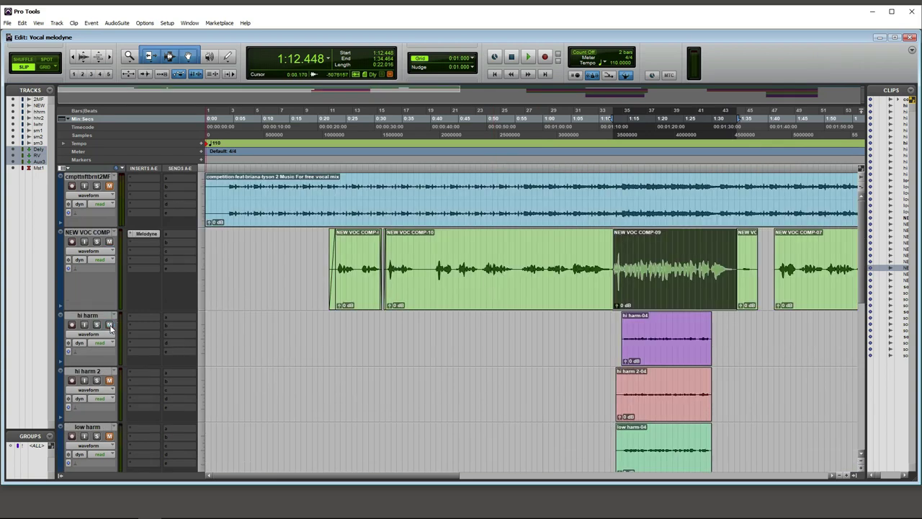
pyautogui.scroll(-1, 475, 361)
pyautogui.click(638, 274)
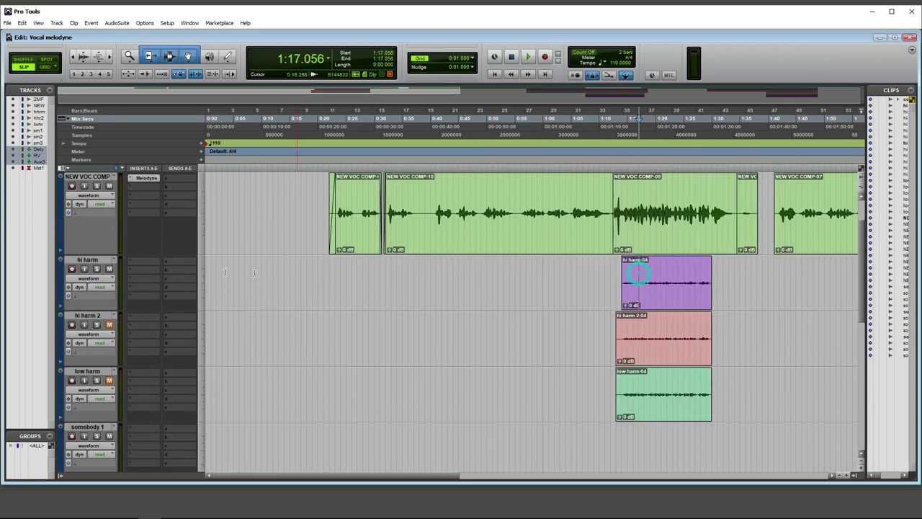
pyautogui.moveTo(160, 276)
pyautogui.moveTo(227, 398)
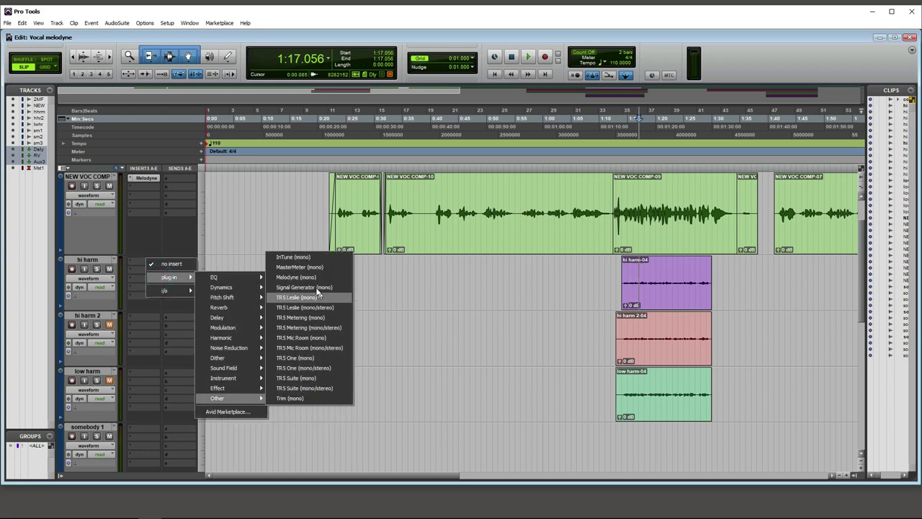
pyautogui.click(306, 281)
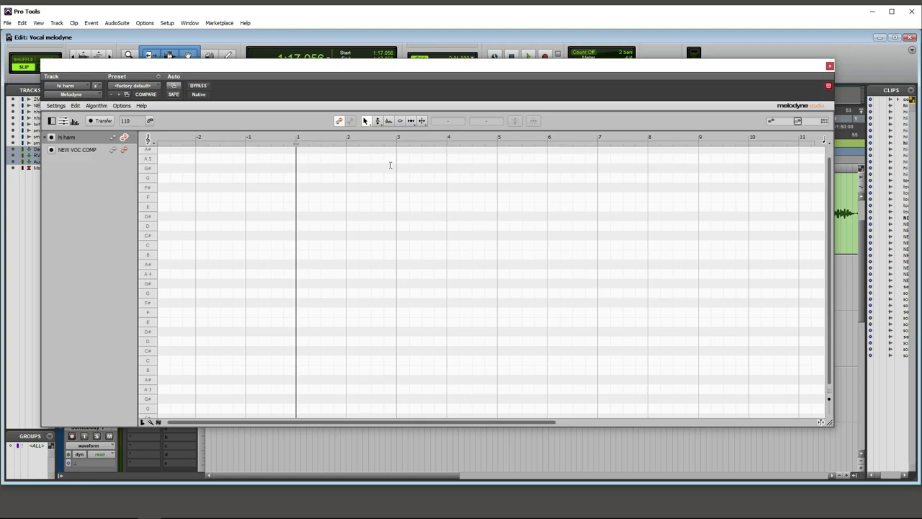
# Transfer the hi harm vocal from 1:13.130 up to bar 38 into Melodyne.
pyautogui.moveTo(343, 72); pyautogui.dragTo(135, 289)
pyautogui.press('space')
pyautogui.moveTo(587, 284); pyautogui.dragTo(609, 356)
pyautogui.moveTo(273, 360); pyautogui.dragTo(466, 73)
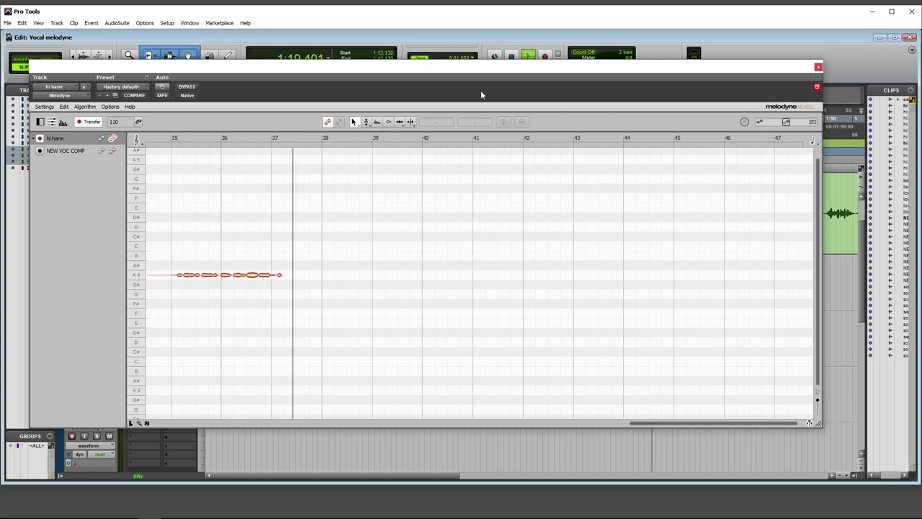
pyautogui.press('space')
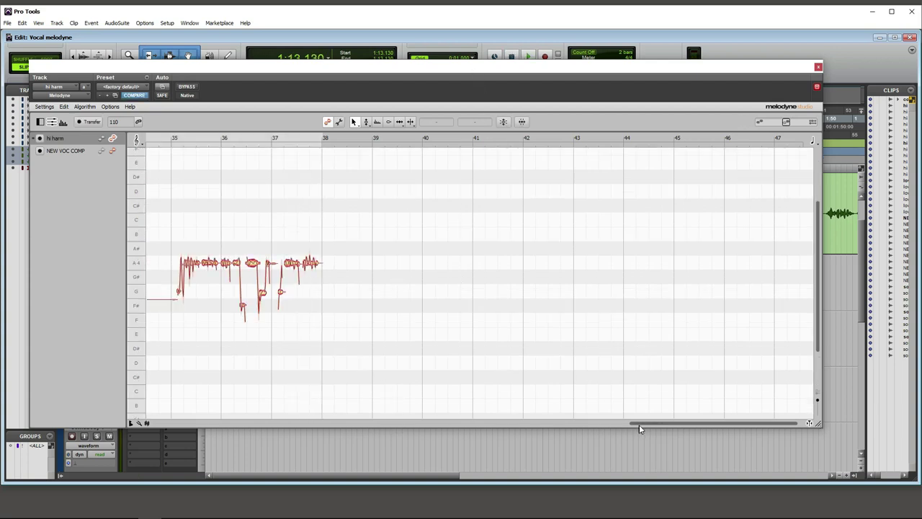
# Compare the detected notes of the hi harm and NEW VOC COMP tracks in Melodyne and close the plug-in window.
pyautogui.moveTo(639, 424); pyautogui.dragTo(604, 424)
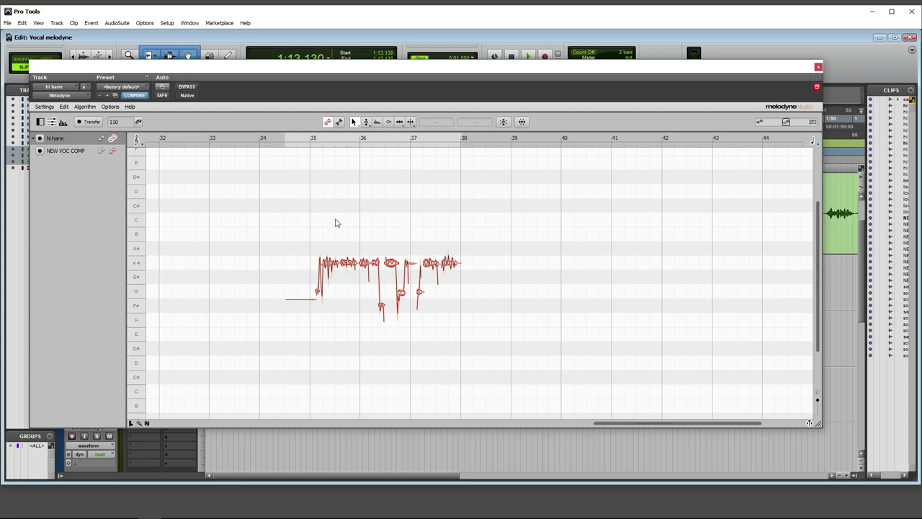
pyautogui.click(62, 152)
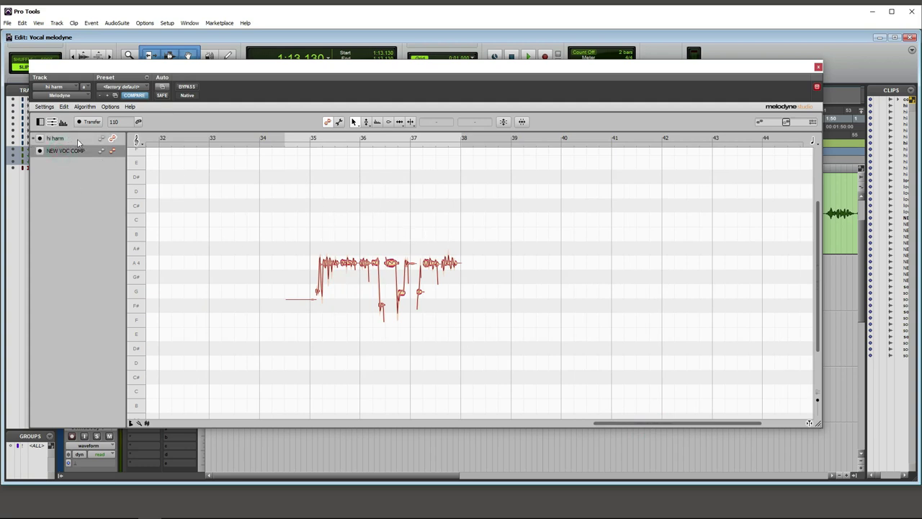
pyautogui.click(78, 138)
pyautogui.click(113, 151)
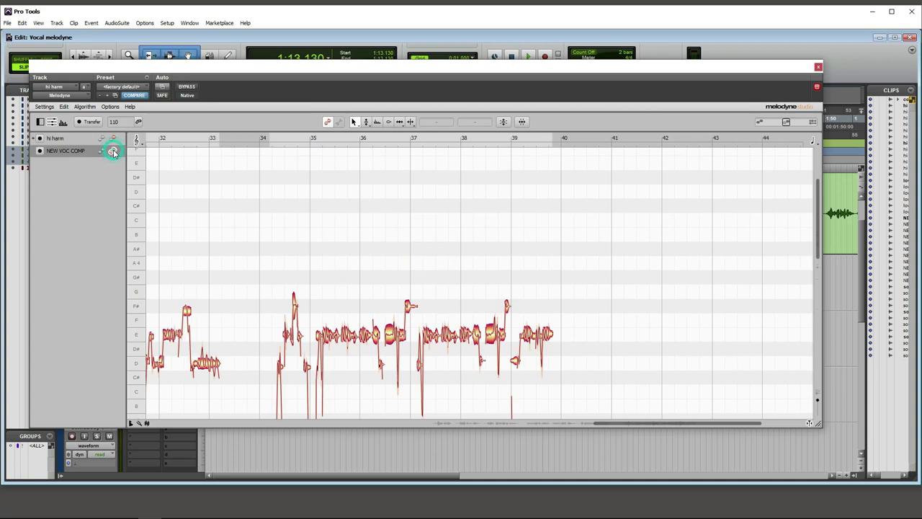
pyautogui.click(112, 139)
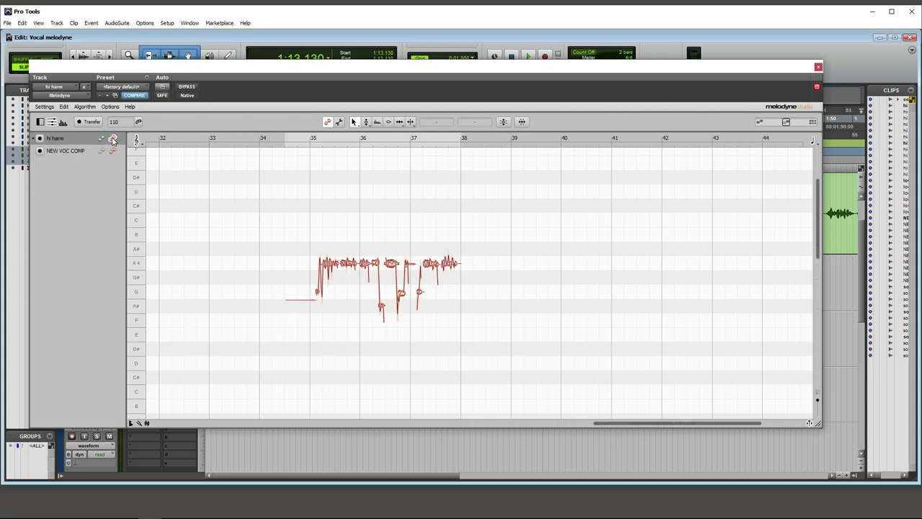
pyautogui.click(818, 68)
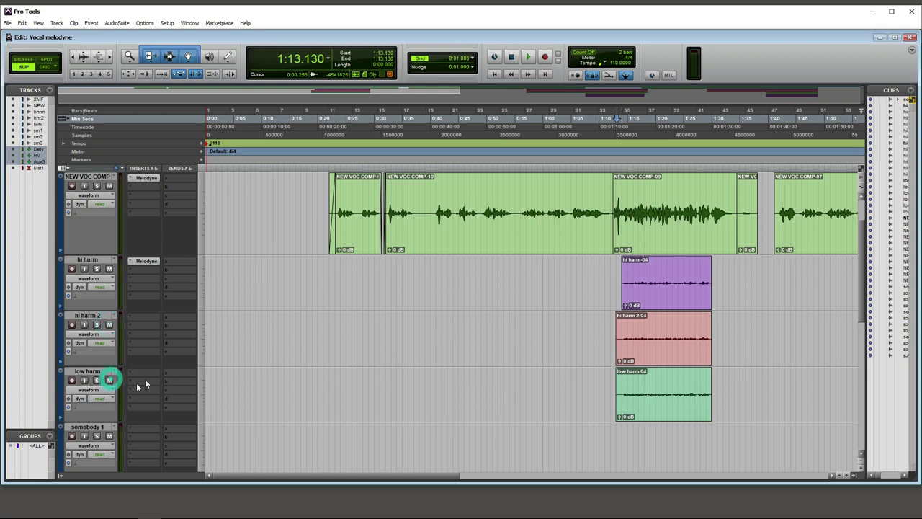
# Unmute the low harm track and insert the mono Melodyne plug-in on it.
pyautogui.moveTo(173, 389)
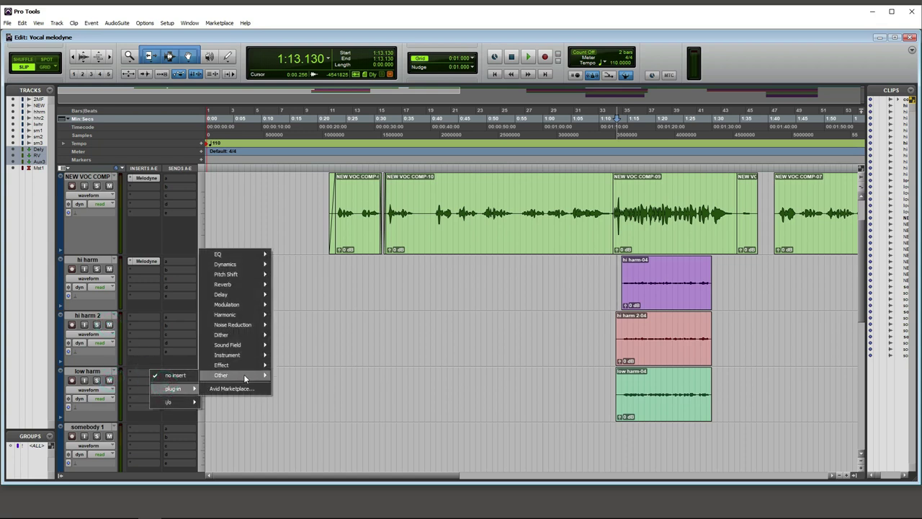
pyautogui.moveTo(245, 375)
pyautogui.click(316, 254)
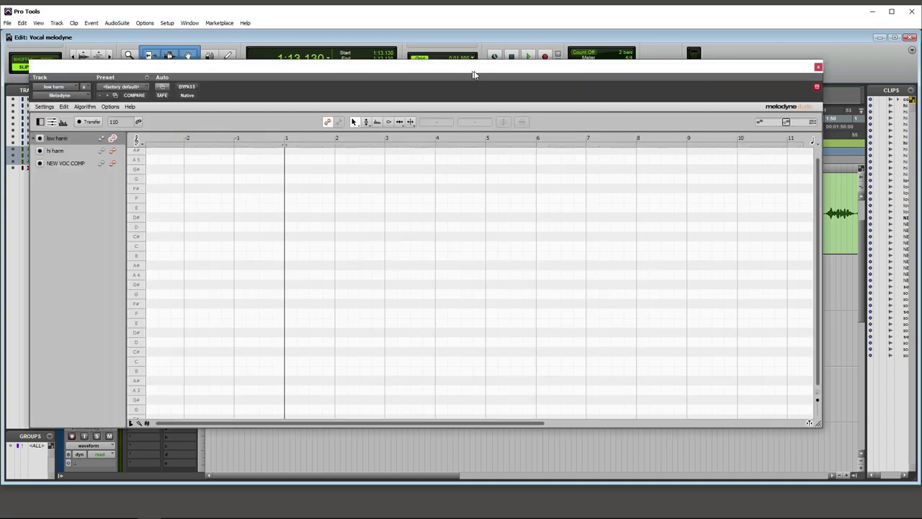
# Trim the start of the low harm clip to 1:13.642 and select the whole clip.
pyautogui.moveTo(473, 74); pyautogui.dragTo(202, 81)
pyautogui.doubleClick(621, 386)
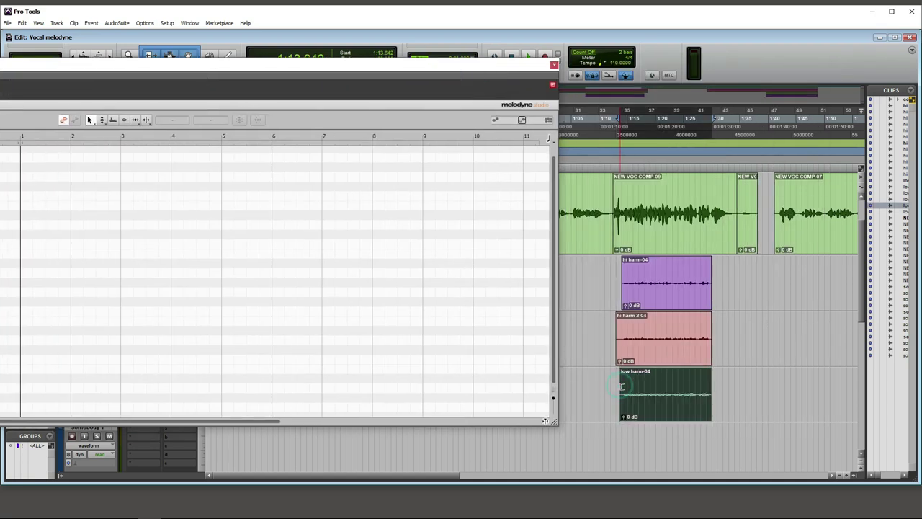
pyautogui.moveTo(121, 67); pyautogui.dragTo(420, 98)
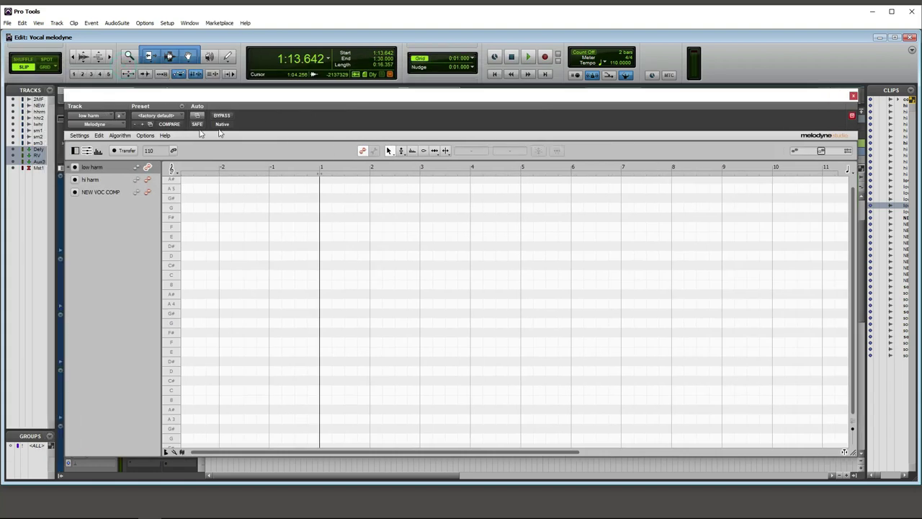
# Transfer the low harm vocal from 1:13.642 to the start of bar 38 into Melodyne and close the plug-in window.
pyautogui.click(123, 150)
pyautogui.press('space')
pyautogui.moveTo(358, 94); pyautogui.dragTo(306, 49)
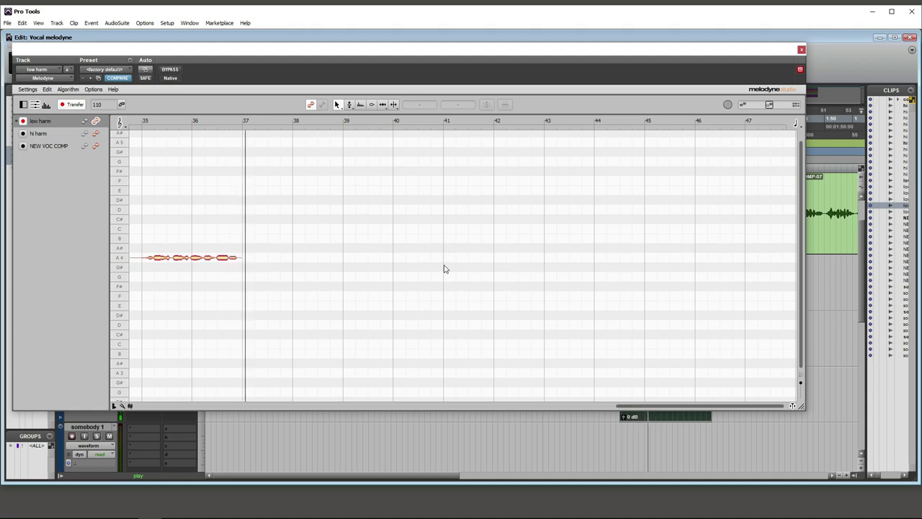
pyautogui.press('space')
pyautogui.click(397, 270)
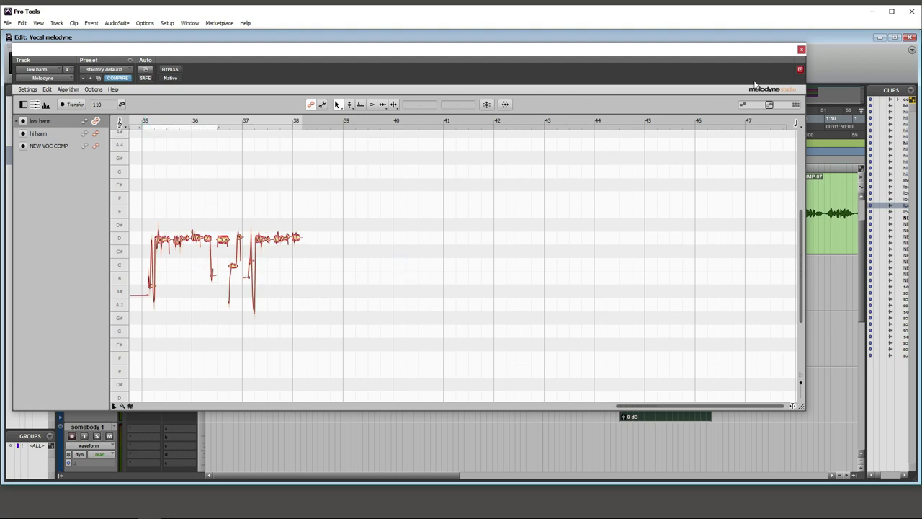
pyautogui.click(802, 50)
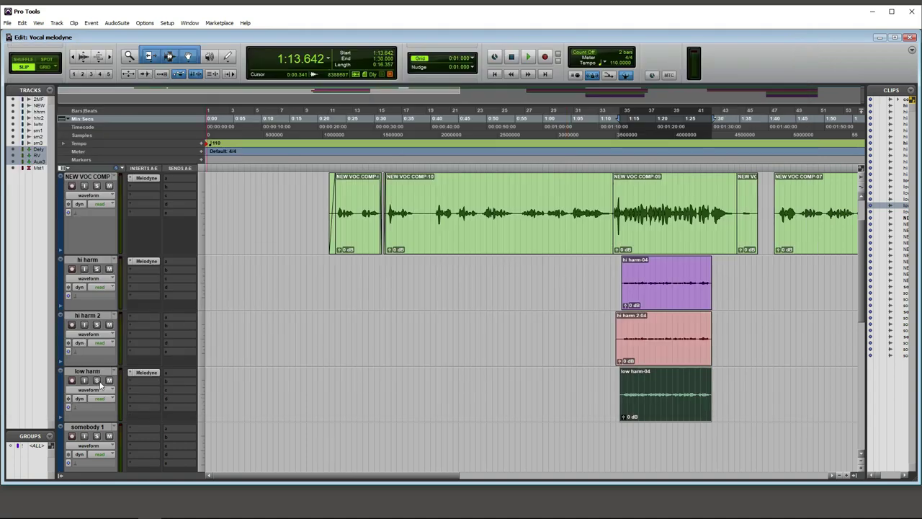
# Insert the mono Melodyne plug-in on the hi harm 2 track.
pyautogui.click(141, 317)
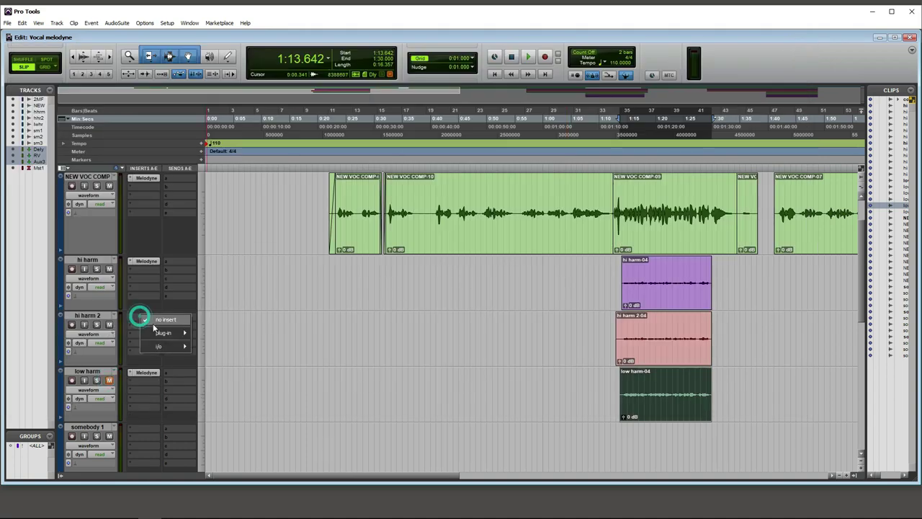
pyautogui.moveTo(164, 333)
pyautogui.click(234, 434)
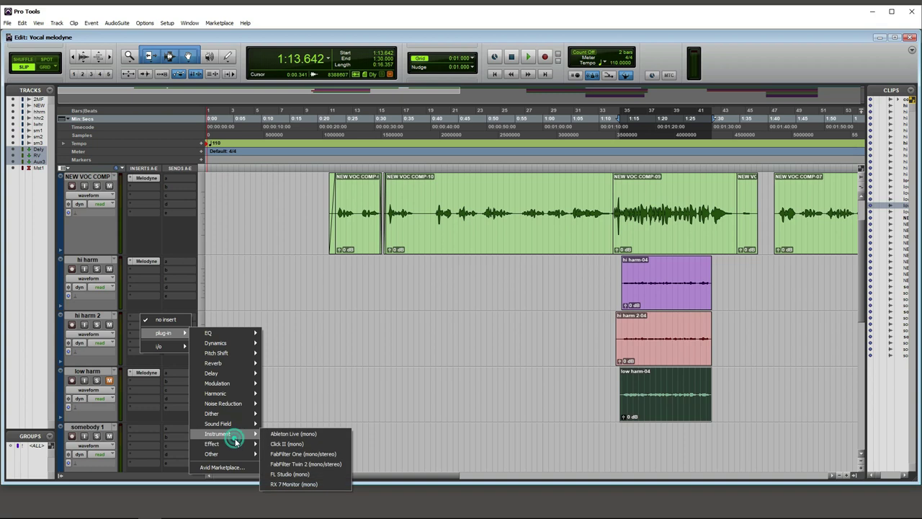
pyautogui.moveTo(237, 454)
pyautogui.click(307, 332)
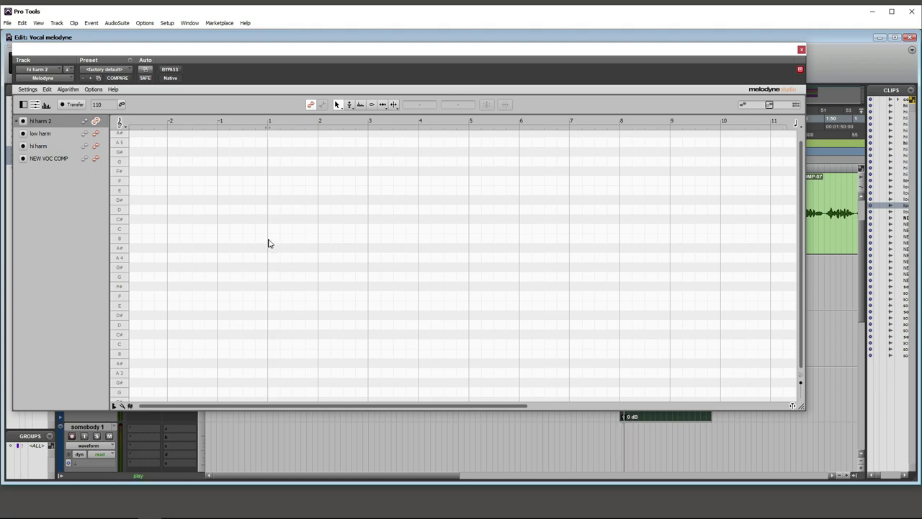
# Transfer the hi harm 2 vocal from 1:13.642 up to bar 39 into Melodyne.
pyautogui.click(73, 105)
pyautogui.press('space')
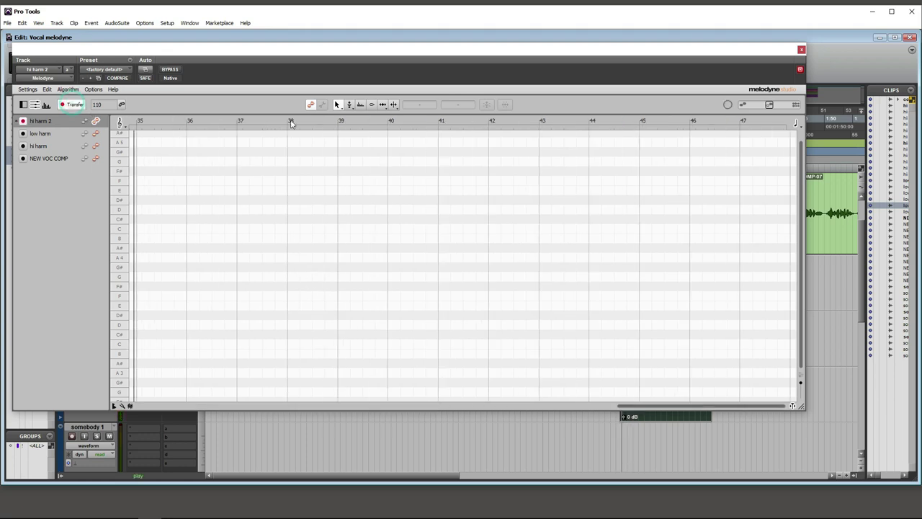
pyautogui.moveTo(449, 68); pyautogui.dragTo(476, 464)
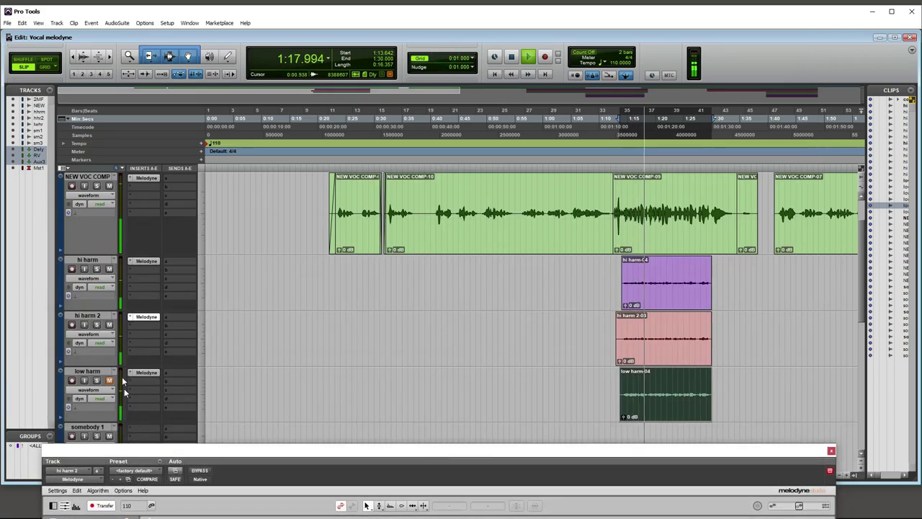
pyautogui.moveTo(284, 452); pyautogui.dragTo(332, 79)
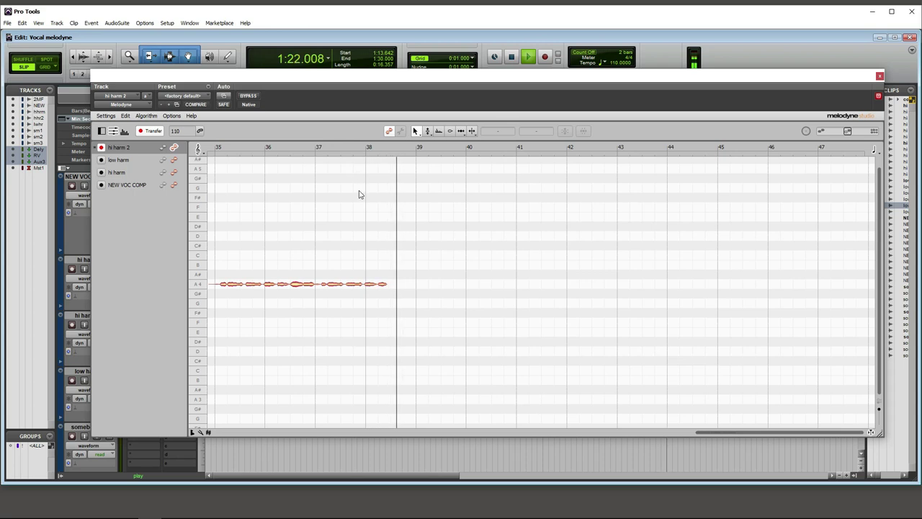
pyautogui.press('space')
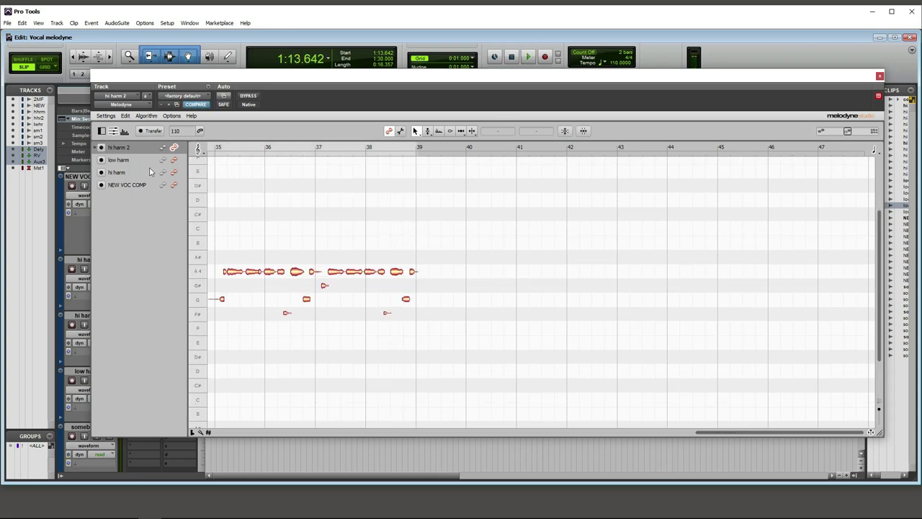
# Move hi harm above hi harm 2 in Melodyne's track list and select hi harm 2.
pyautogui.click(134, 174)
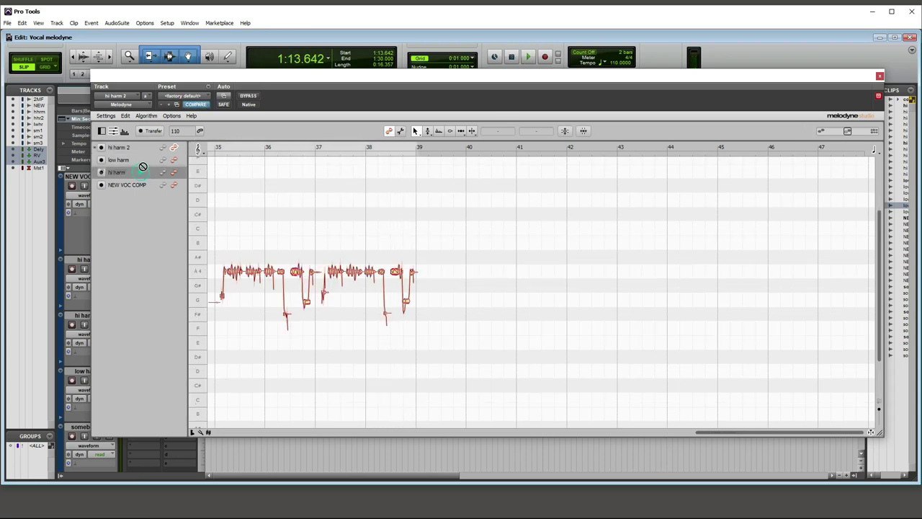
pyautogui.moveTo(146, 148); pyautogui.dragTo(147, 147)
pyautogui.click(140, 160)
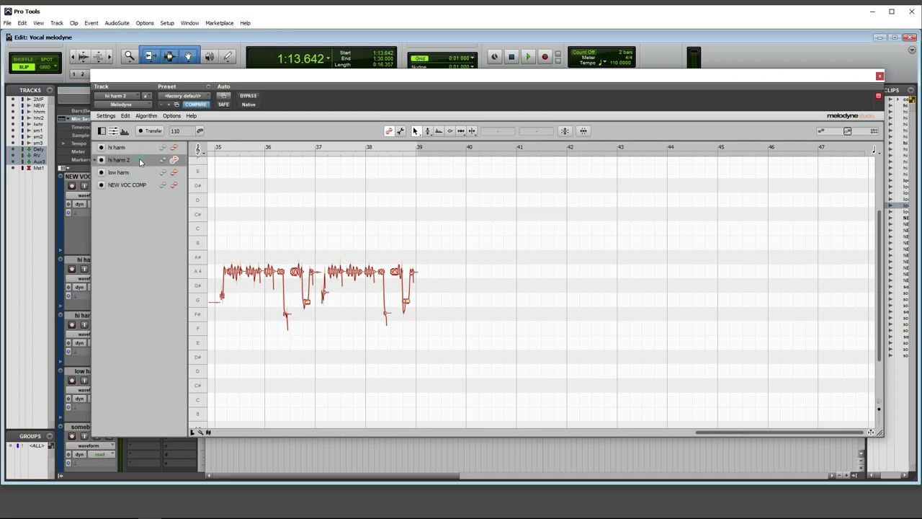
# Compare the notes of hi harm and hi harm 2, examining the pitch curves of hi harm 2 from bar 35 to 39.
pyautogui.click(173, 148)
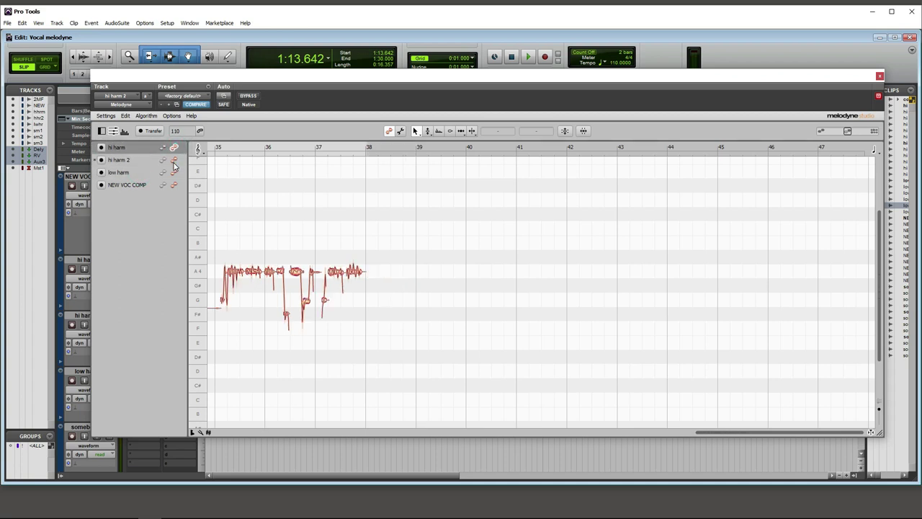
pyautogui.click(173, 159)
pyautogui.click(173, 149)
pyautogui.click(173, 159)
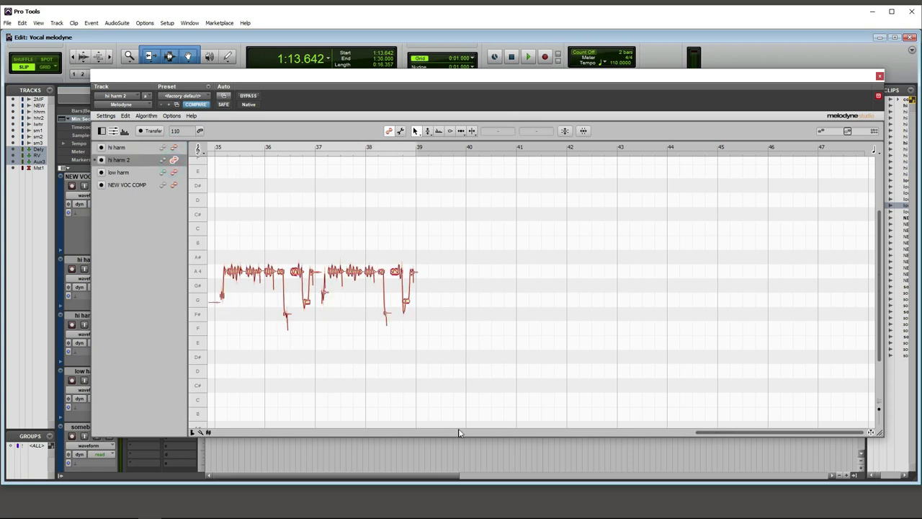
pyautogui.hscroll(-3, 722, 431)
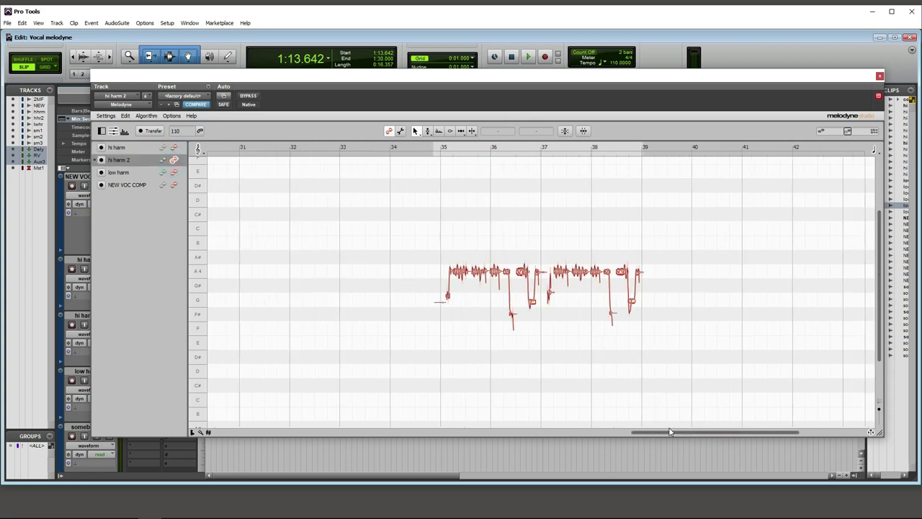
pyautogui.moveTo(808, 432); pyautogui.dragTo(728, 435)
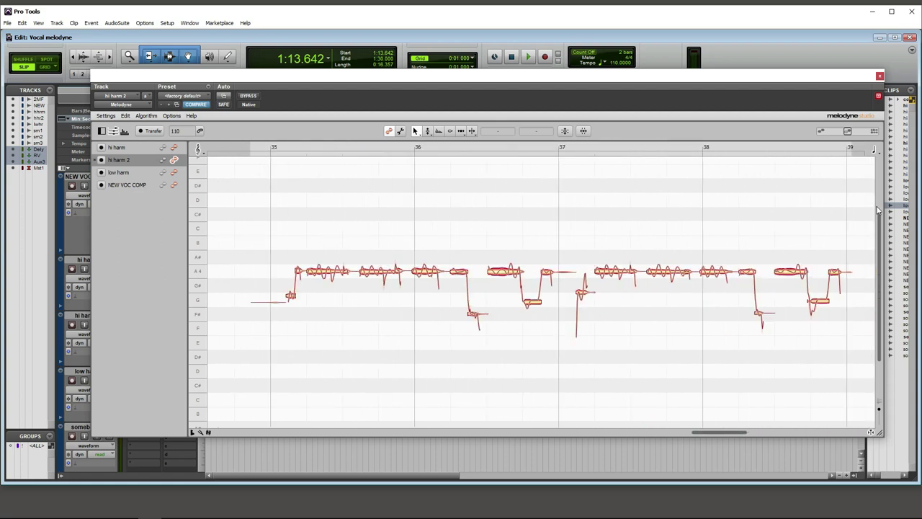
pyautogui.moveTo(885, 205); pyautogui.dragTo(880, 244)
pyautogui.click(127, 148)
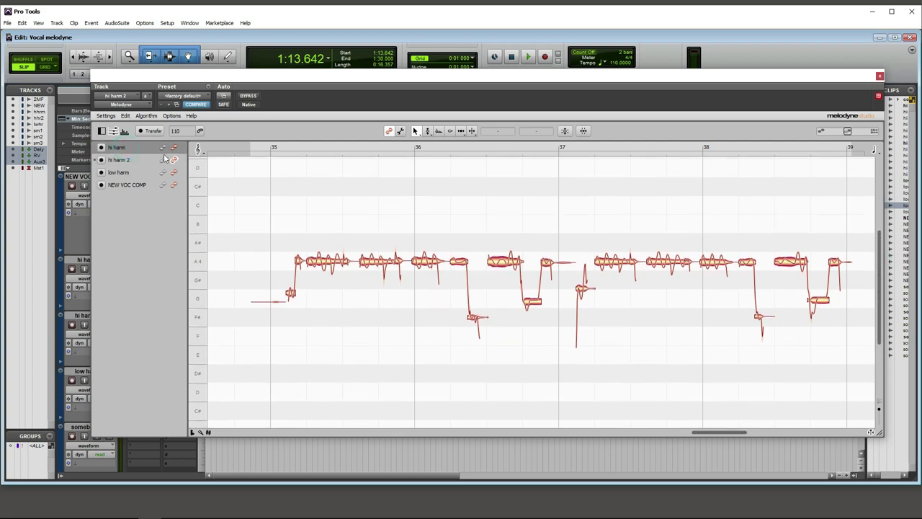
pyautogui.click(144, 162)
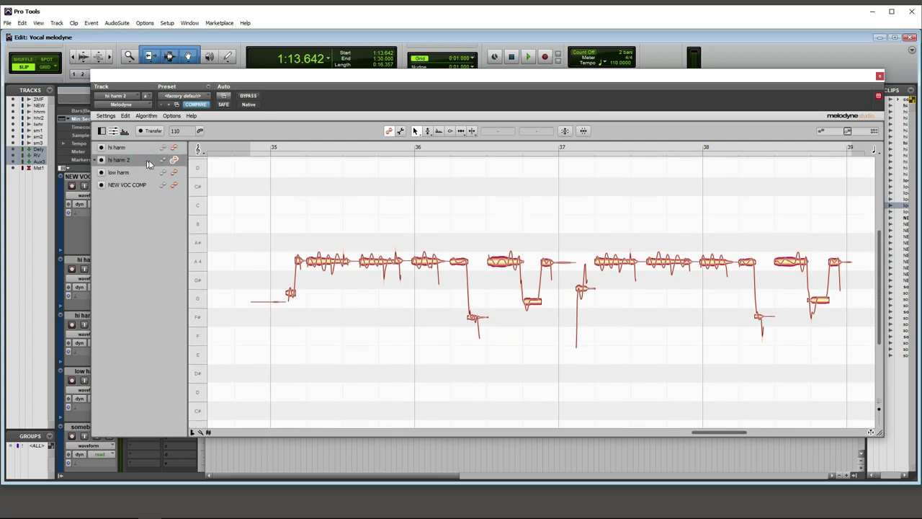
# Switch note editing between hi harm and hi harm 2 to compare them, ending with both tracks' notes editable together.
pyautogui.click(173, 160)
pyautogui.click(175, 148)
pyautogui.click(173, 160)
pyautogui.click(174, 148)
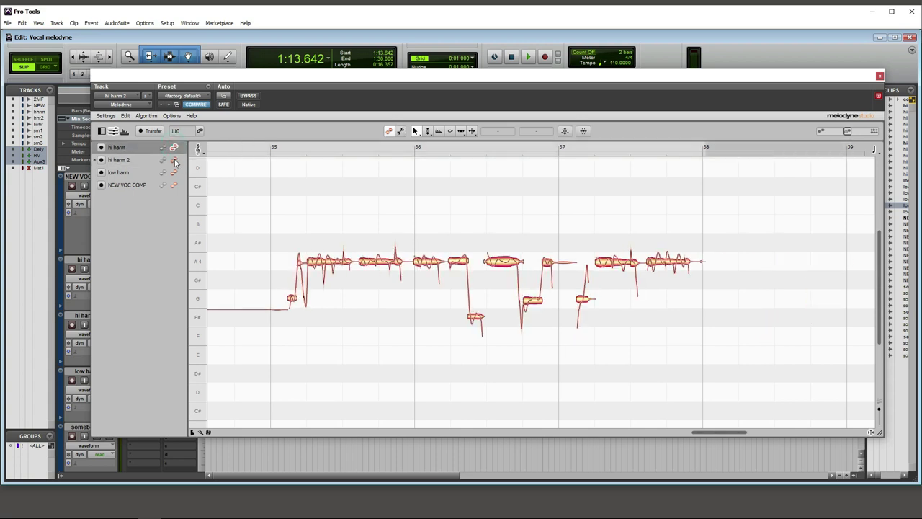
pyautogui.click(173, 160)
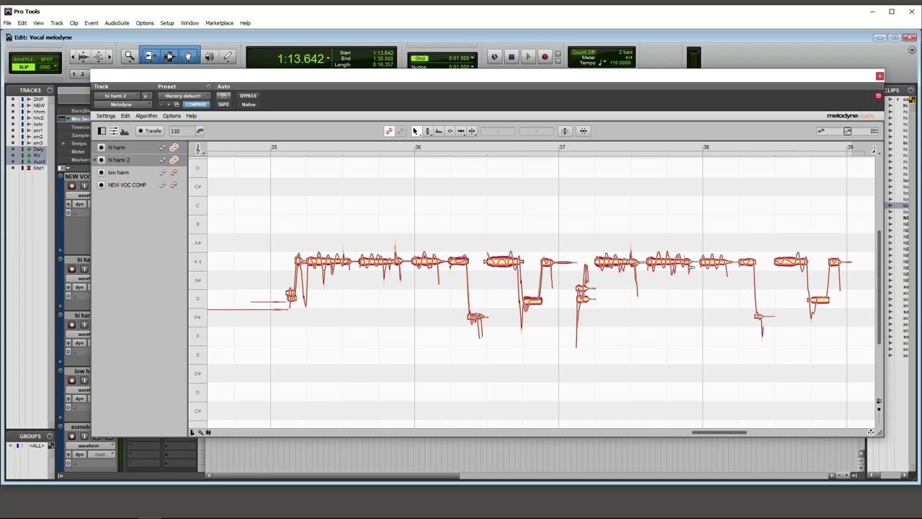
# Select all hi harm and hi harm 2 notes from bar 35 to 39 and raise their Pitch Center correction with the Correct Pitch macro.
pyautogui.moveTo(252, 186); pyautogui.dragTo(840, 369)
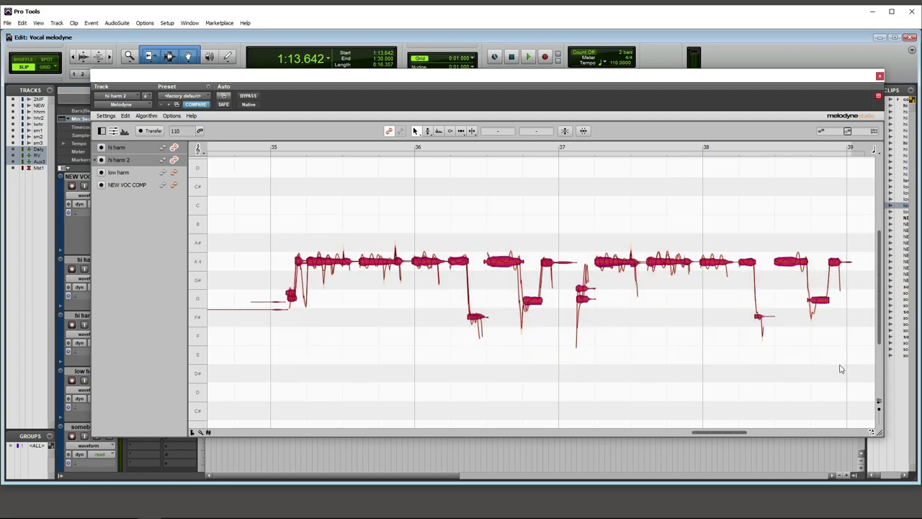
pyautogui.click(566, 132)
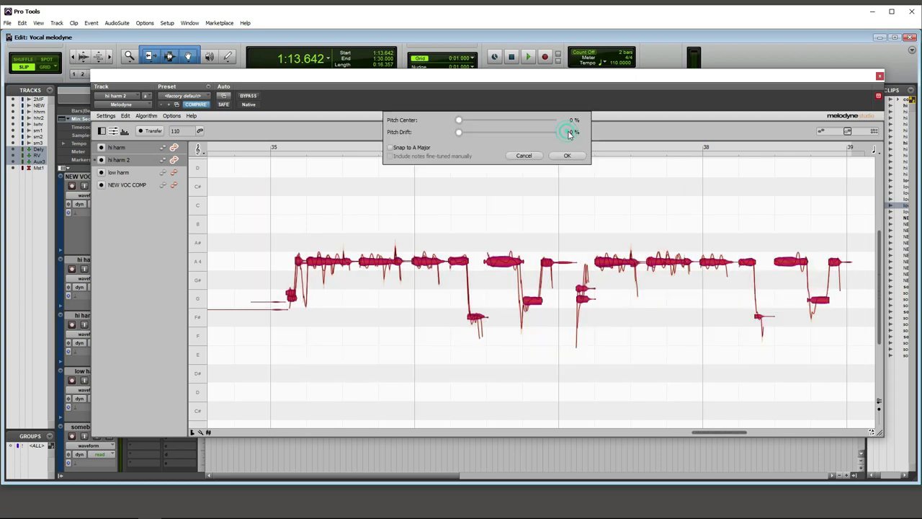
pyautogui.moveTo(460, 123); pyautogui.dragTo(544, 128)
pyautogui.click(574, 157)
# Play back the pitch-corrected harmonies from 1:13.642 and close the Melodyne window.
pyautogui.press('space')
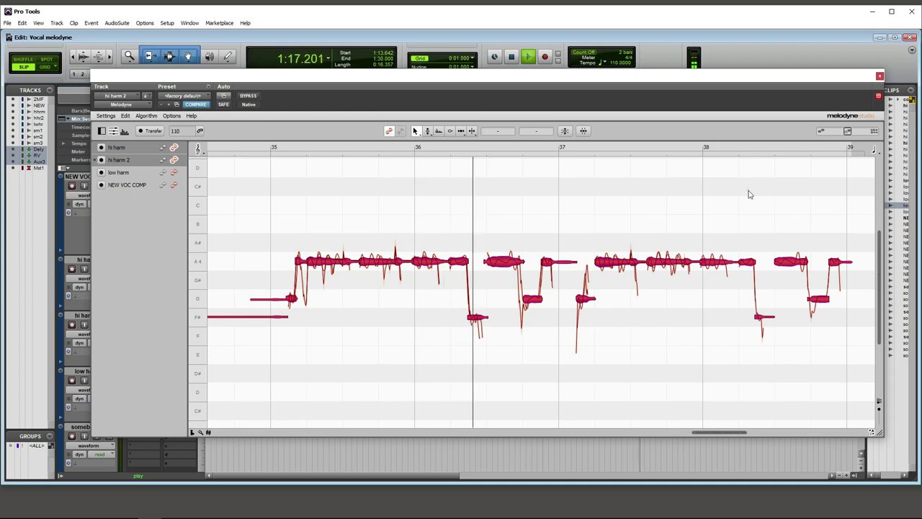
pyautogui.click(686, 243)
pyautogui.click(879, 76)
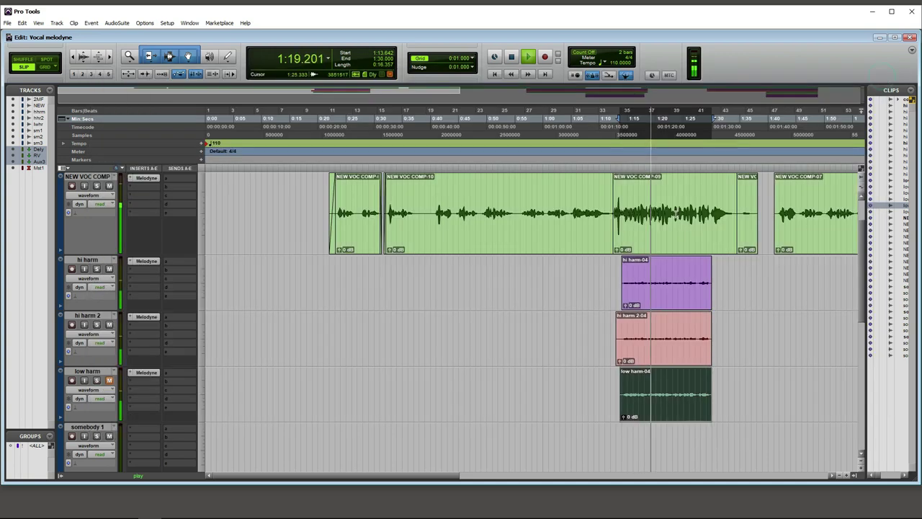
pyautogui.press('space')
# Select the hi harm track in the Edit window.
pyautogui.click(101, 263)
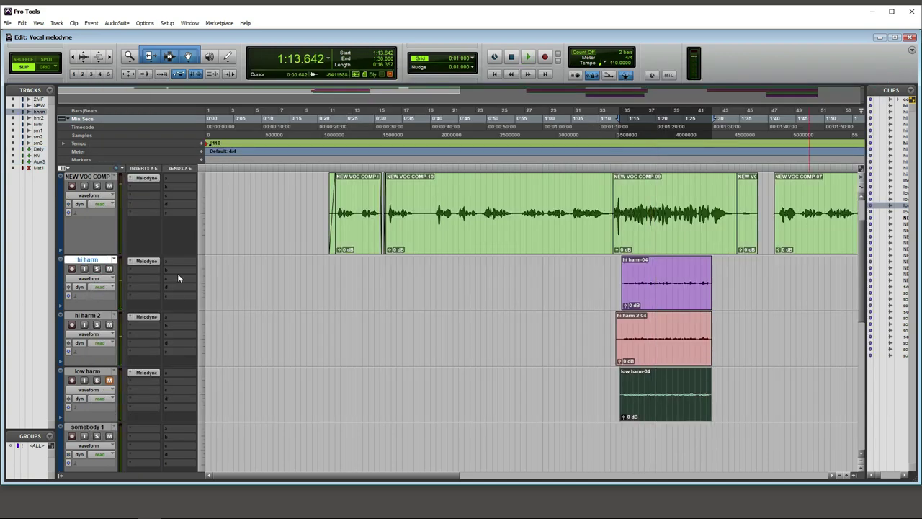